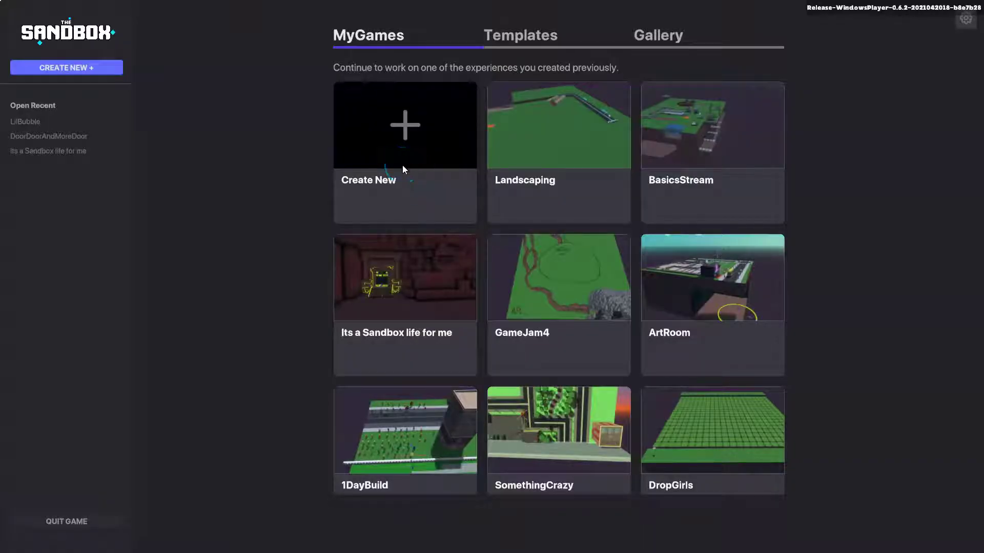
Step: Create a new experience named "basicassets" with the Empty theme and a 1x1 land size
click(409, 126)
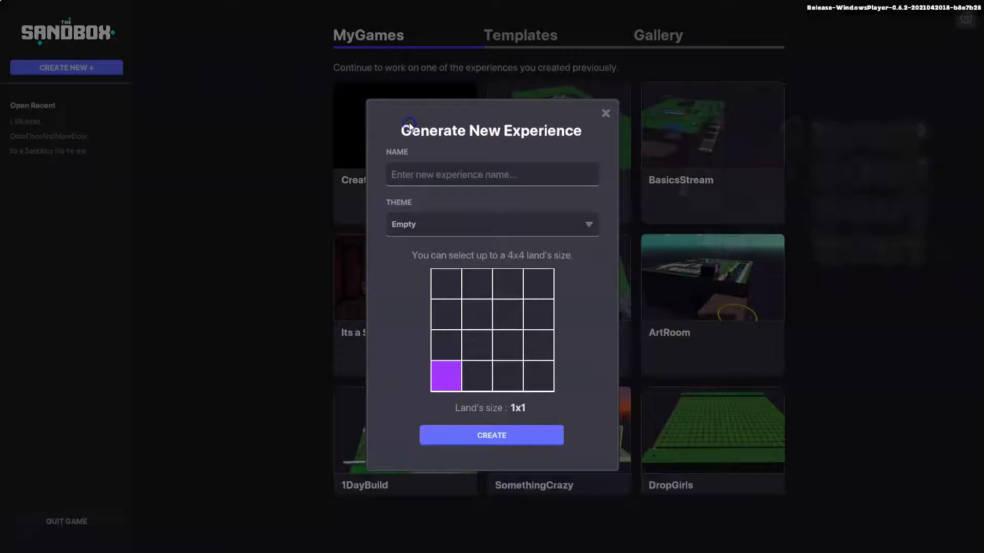
click(476, 176)
text(A)
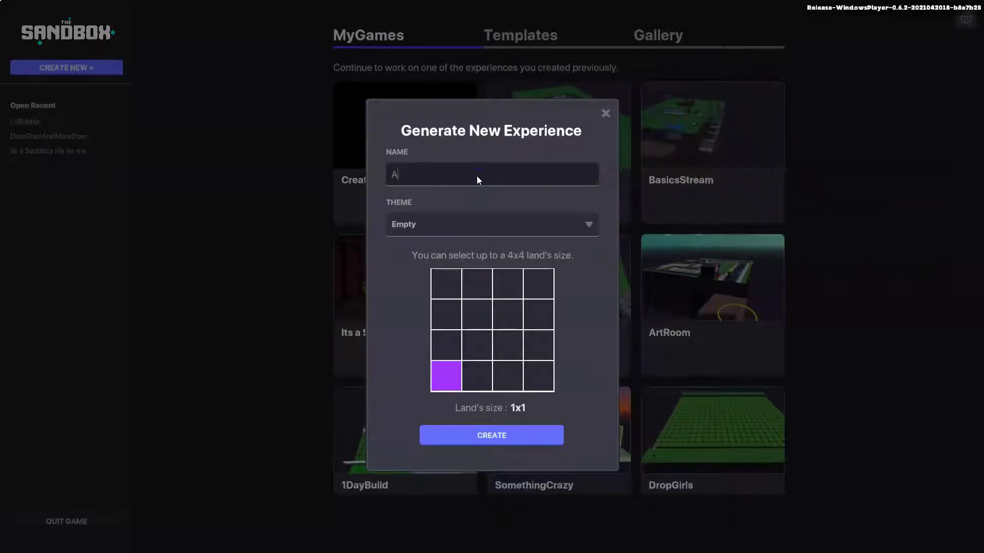
key(BackSpace)
text(basicassets)
click(373, 272)
click(445, 227)
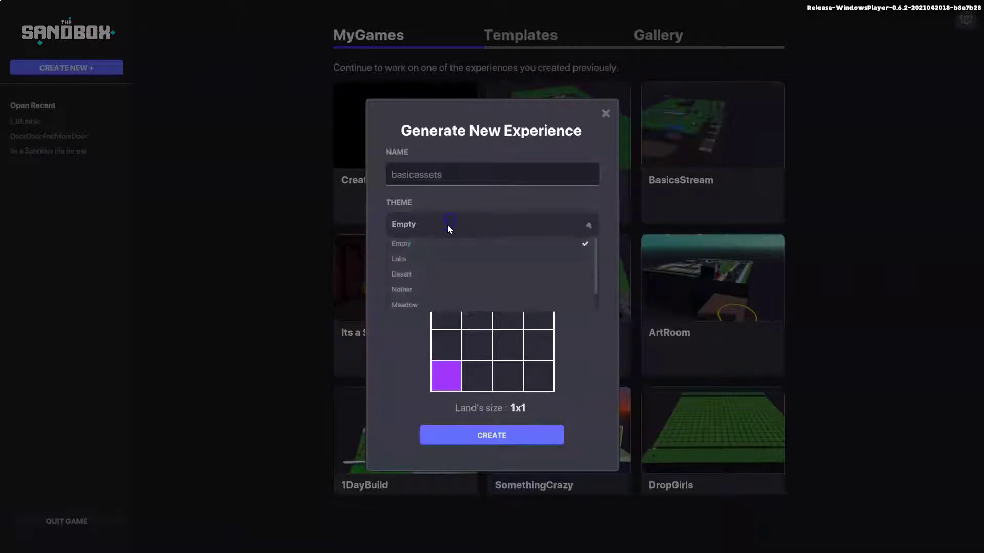
click(415, 248)
click(490, 433)
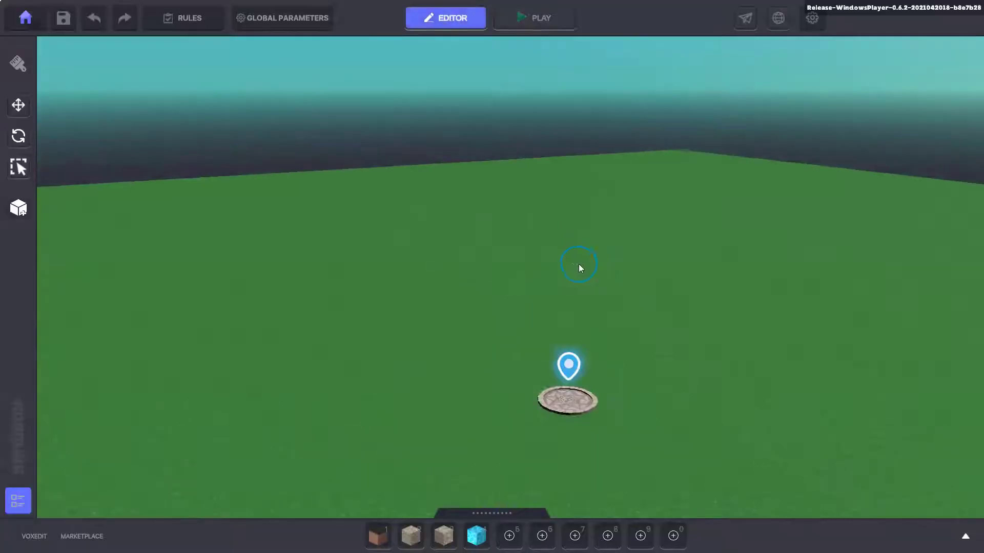
Step: Expand the asset library and remove the preset blocks from the first four quick-access slots
right_drag(543, 286, 554, 309)
middle_drag(606, 328, 547, 270)
scroll(534, 285, down, 3)
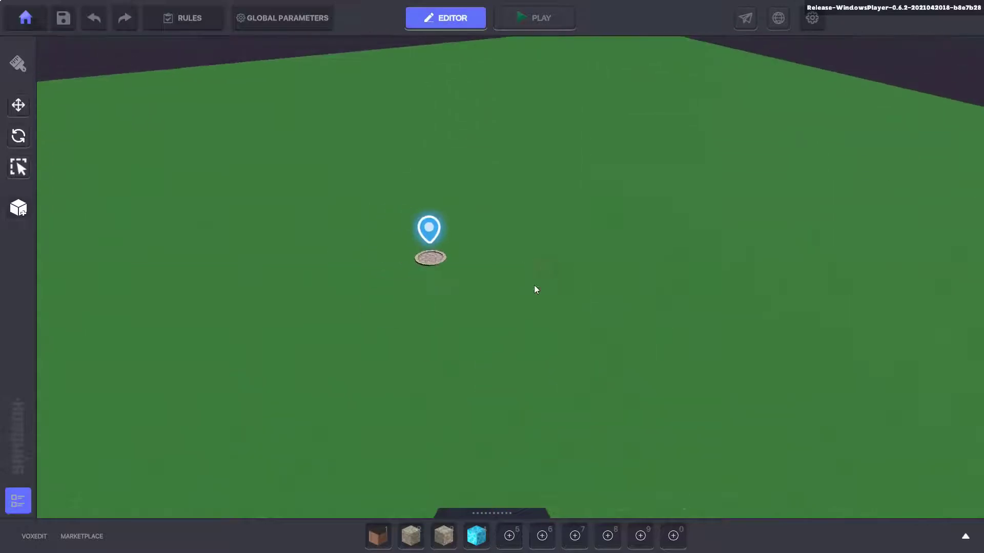
mouse_move(515, 344)
right_down()
mouse_move(549, 333)
mouse_move(502, 310)
mouse_move(496, 352)
mouse_move(551, 342)
right_up()
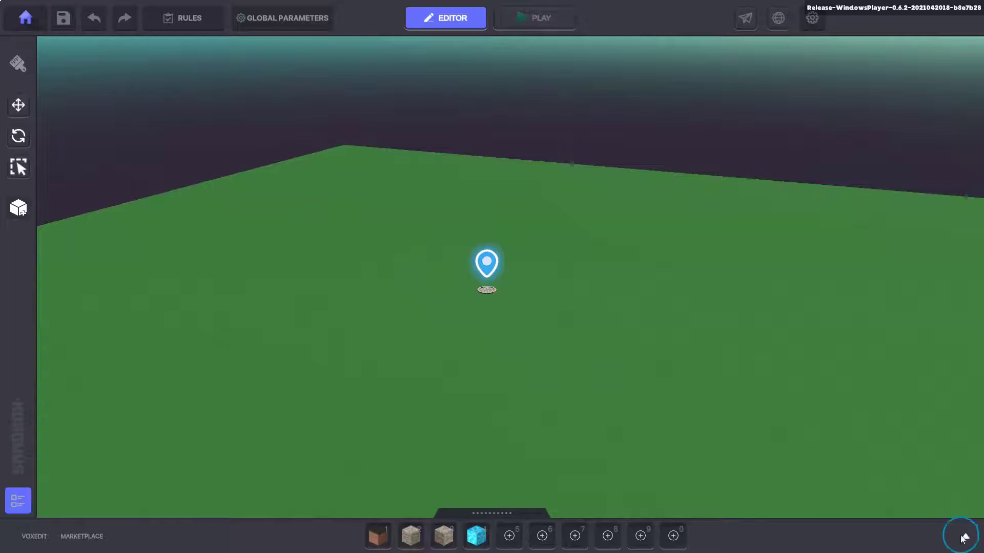
click(964, 537)
drag(385, 253, 378, 188)
click(444, 246)
click(477, 246)
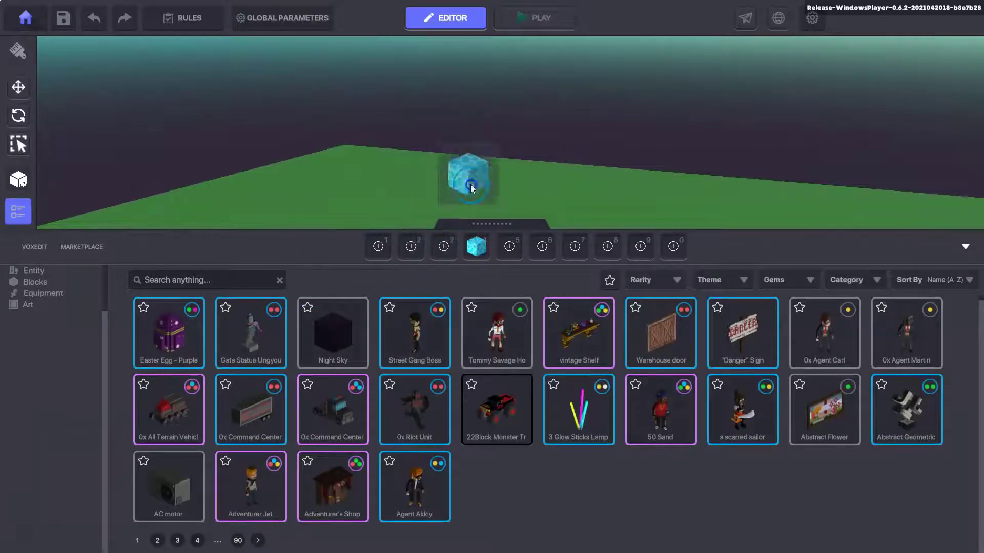
Step: Filter the asset library to show the Entity category
click(45, 274)
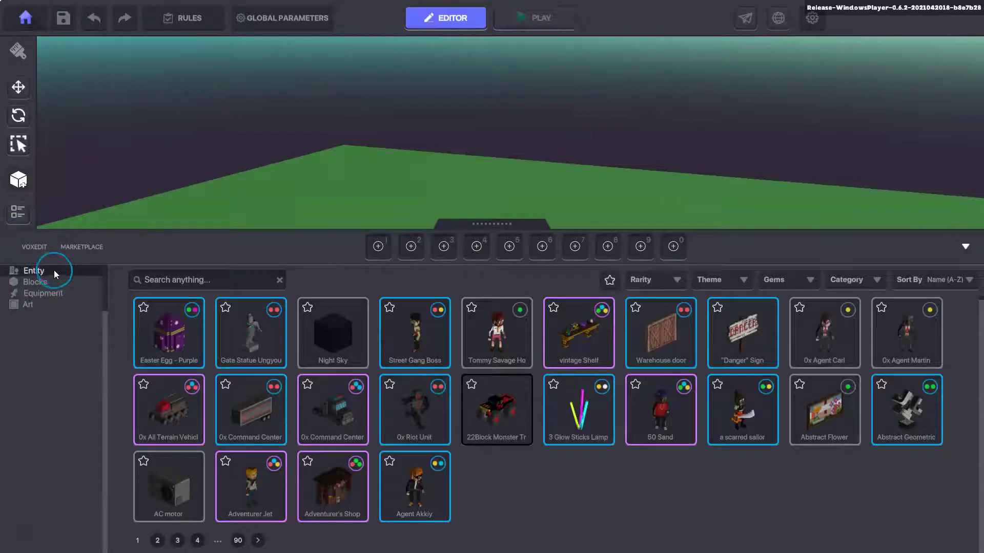
click(59, 295)
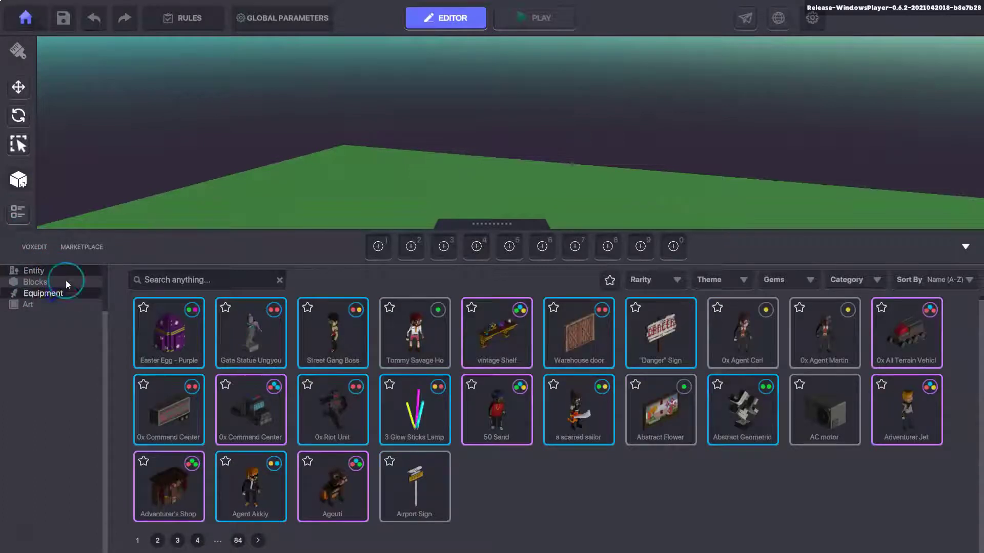
click(34, 271)
click(416, 324)
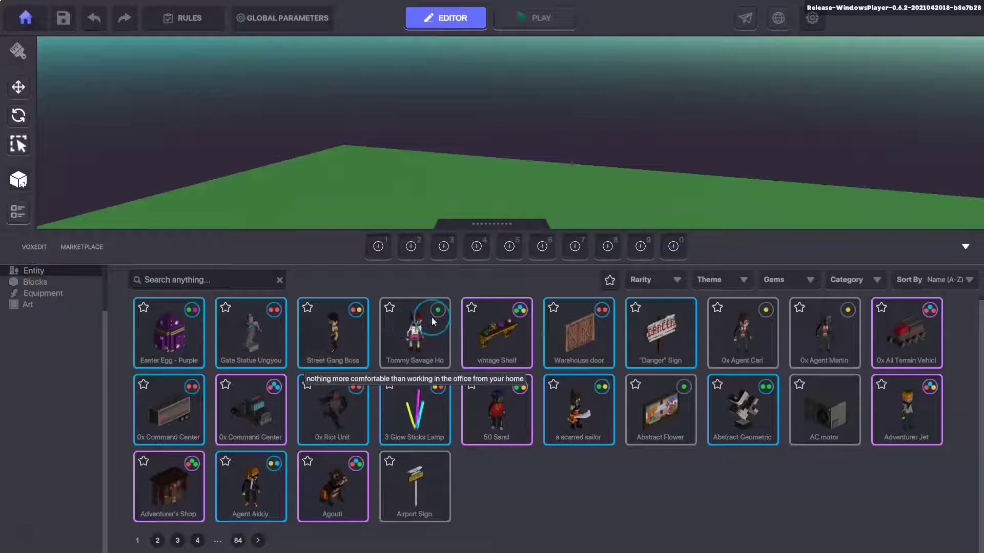
Step: Search the entities for "pi", assign Ancient Stone Pillar 2 to quick-access slot 1, and collapse the library
click(239, 290)
text(ril)
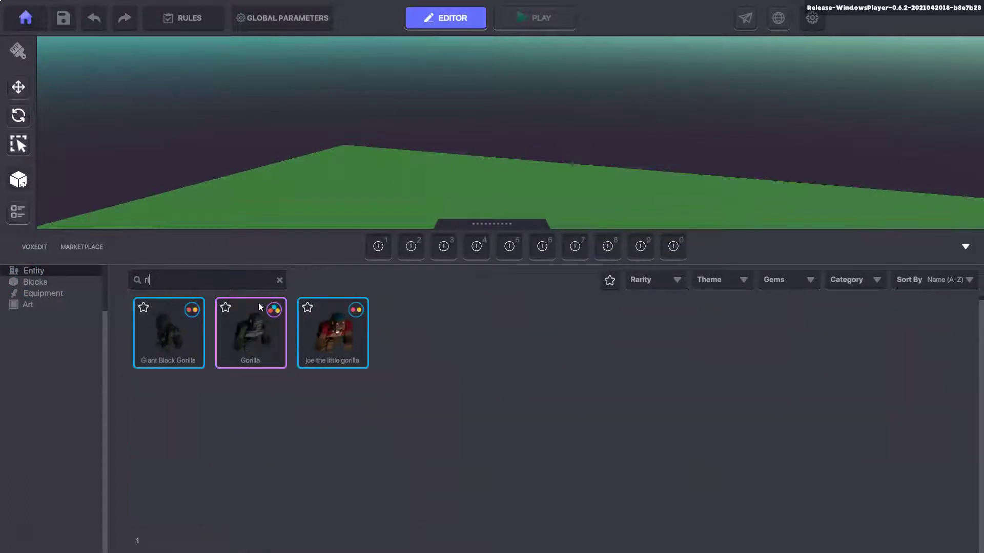
key(BackSpace)
key(BackSpace)
text(pi)
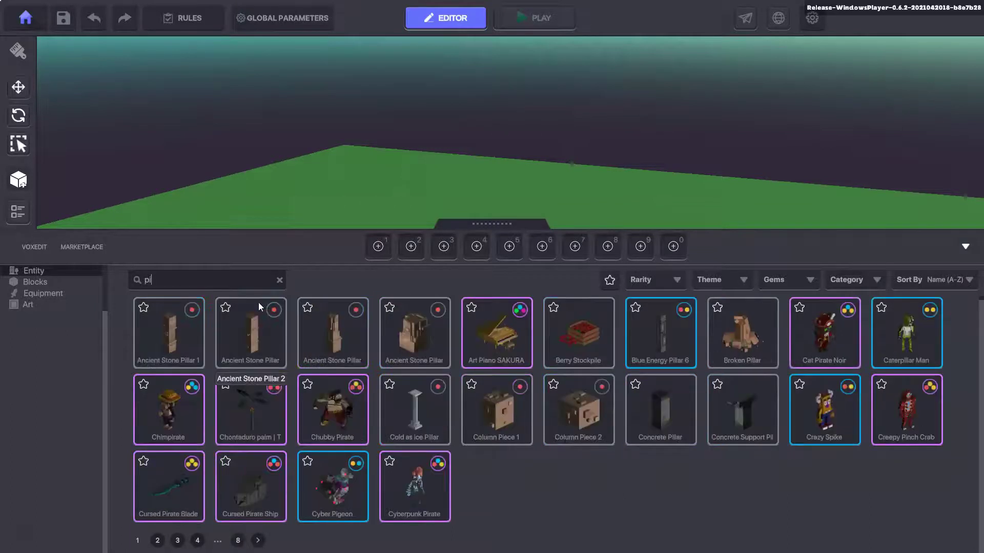
click(248, 340)
drag(250, 342, 290, 257)
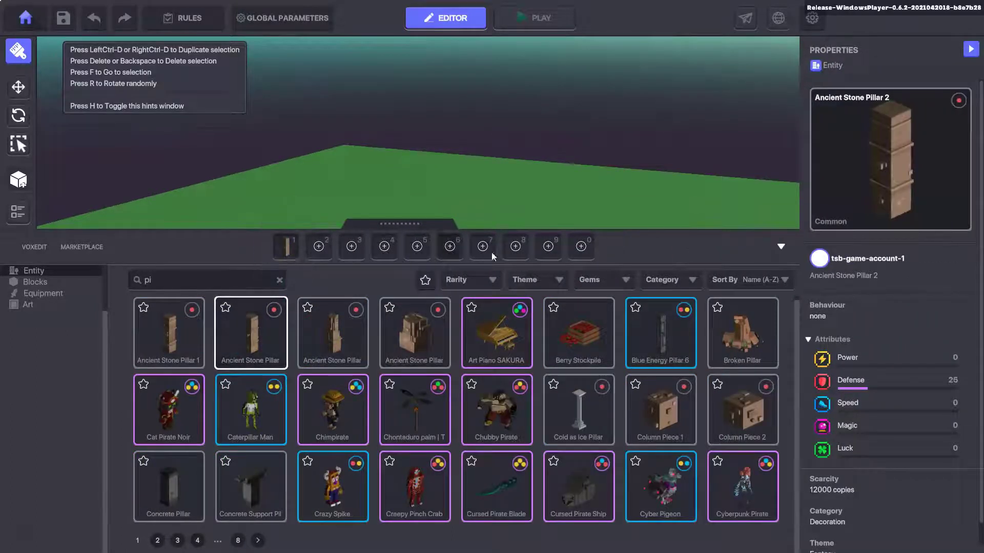
click(781, 246)
Step: Select the Avatar's Portal in the scene with the Move tool to view its properties
right_drag(400, 250, 438, 260)
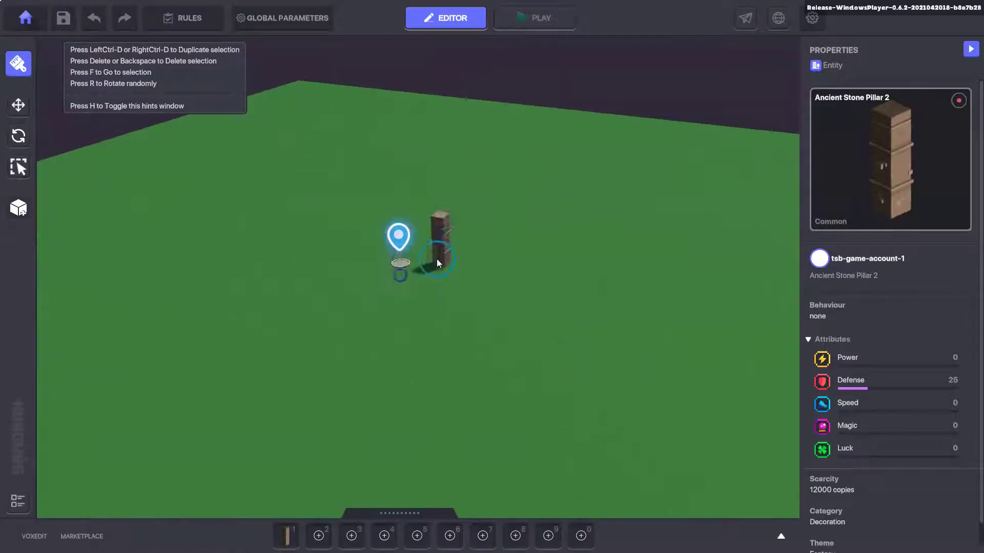
click(19, 110)
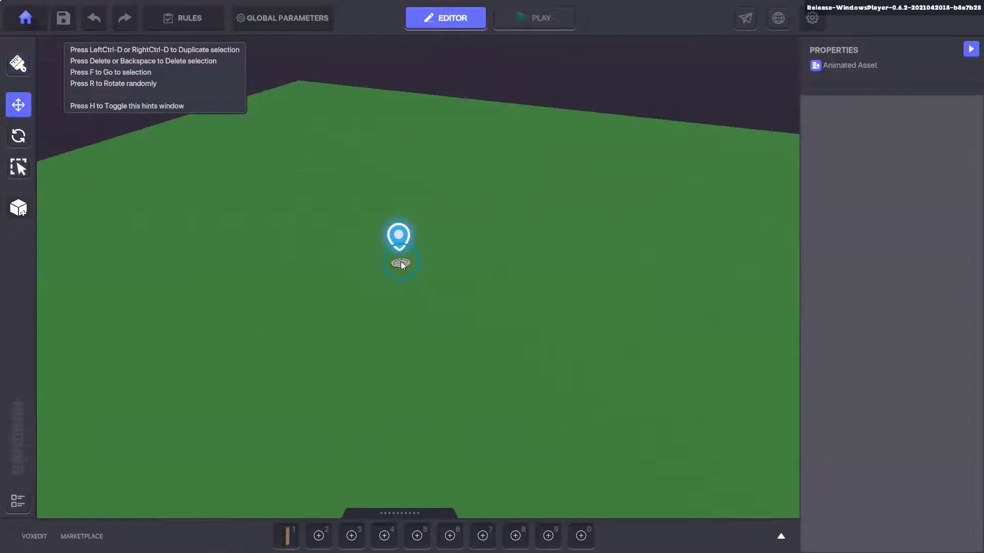
click(402, 265)
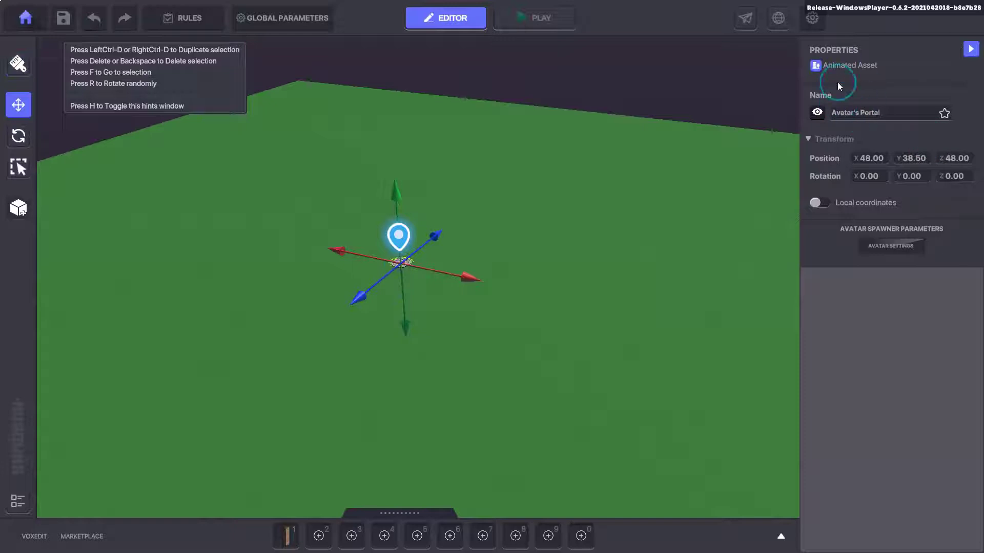
Step: Playtest the experience by walking and jumping the avatar around its portal, and return to the editor
right_drag(381, 309, 578, 299)
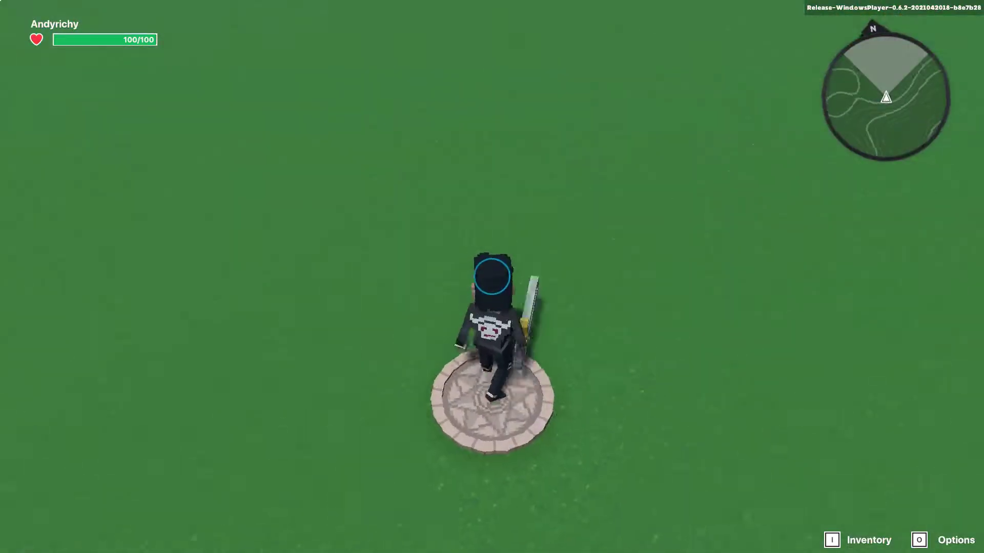
key(w)
key(a)
key(space)
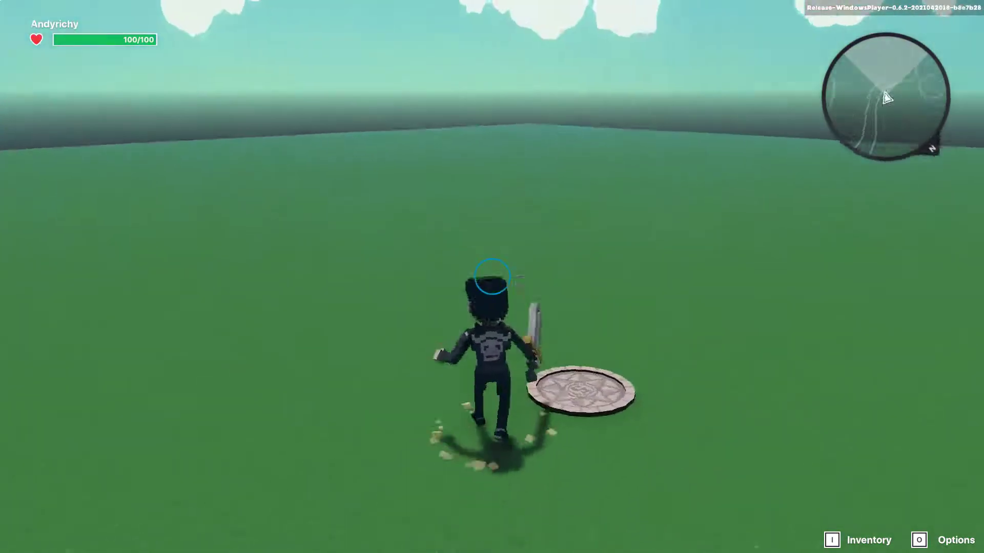
key(a)
key(s)
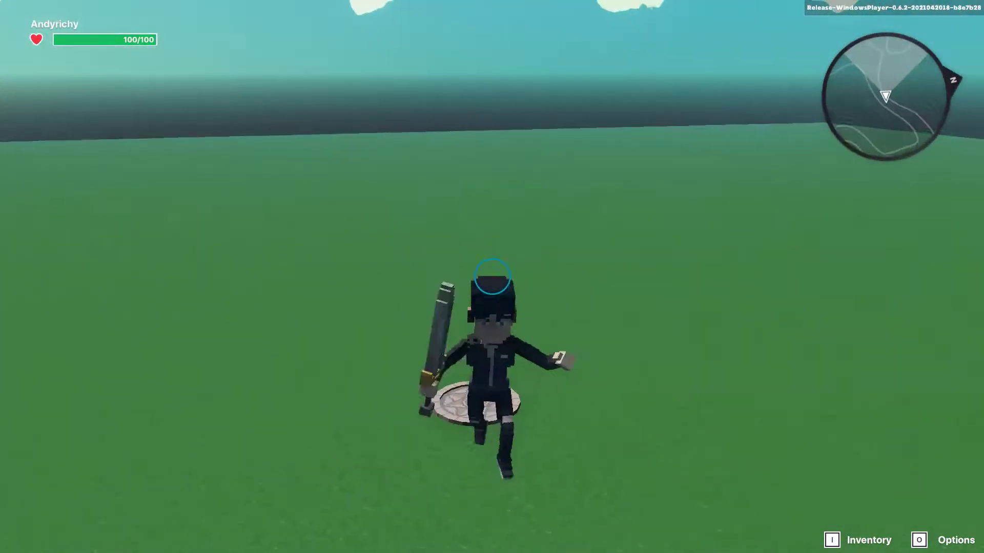
key(w)
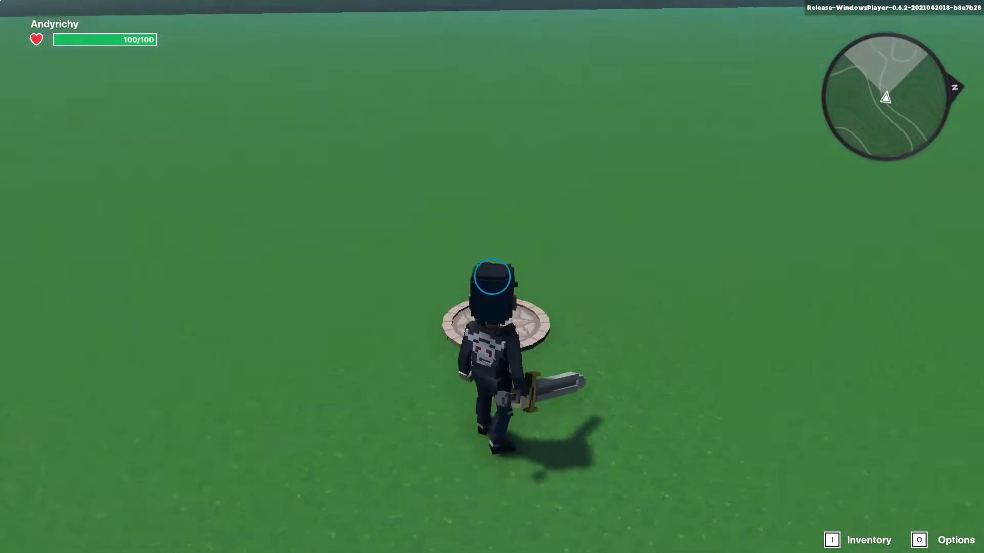
key(Escape)
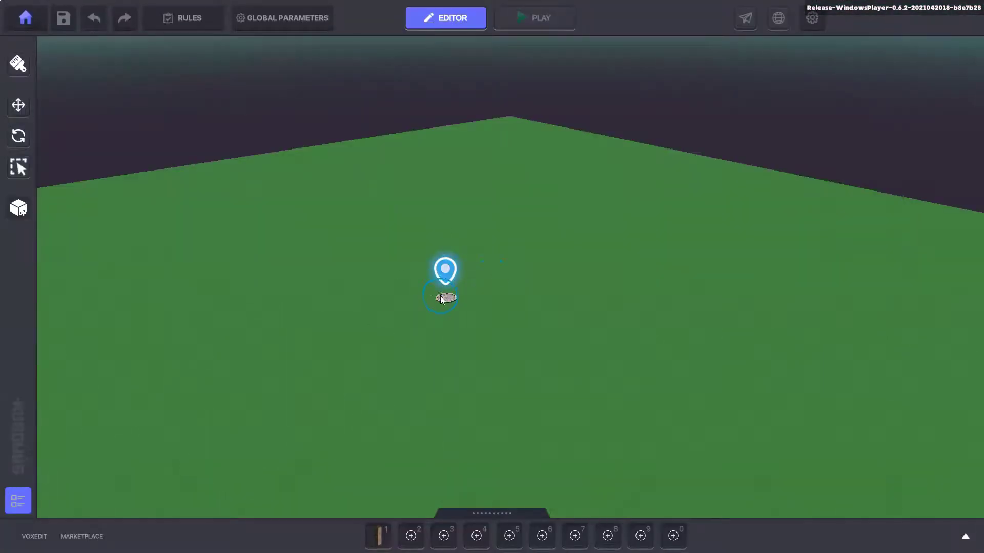
Step: Place seven copies of Ancient Stone Pillar 2 in a spaced row on the grass beside the Avatar's Portal
click(441, 299)
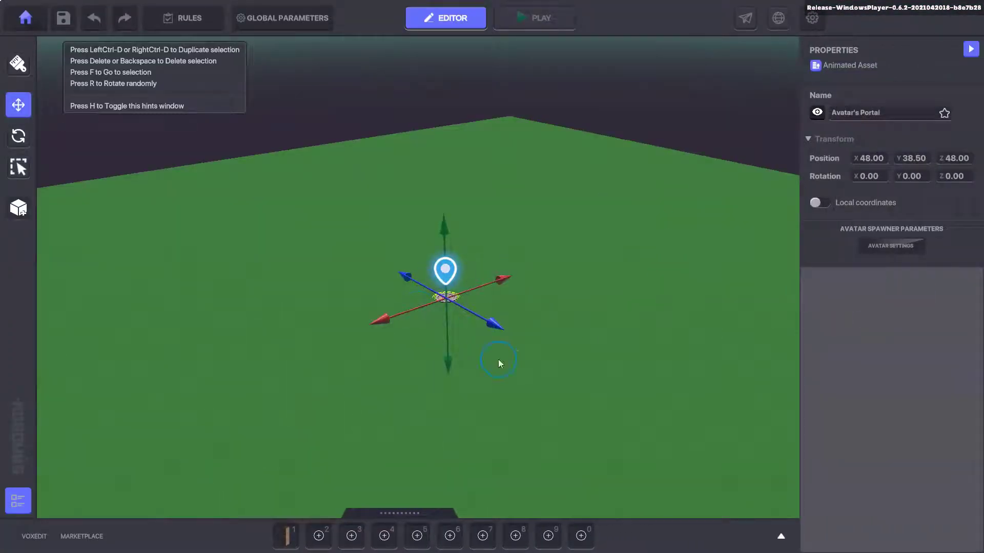
click(287, 533)
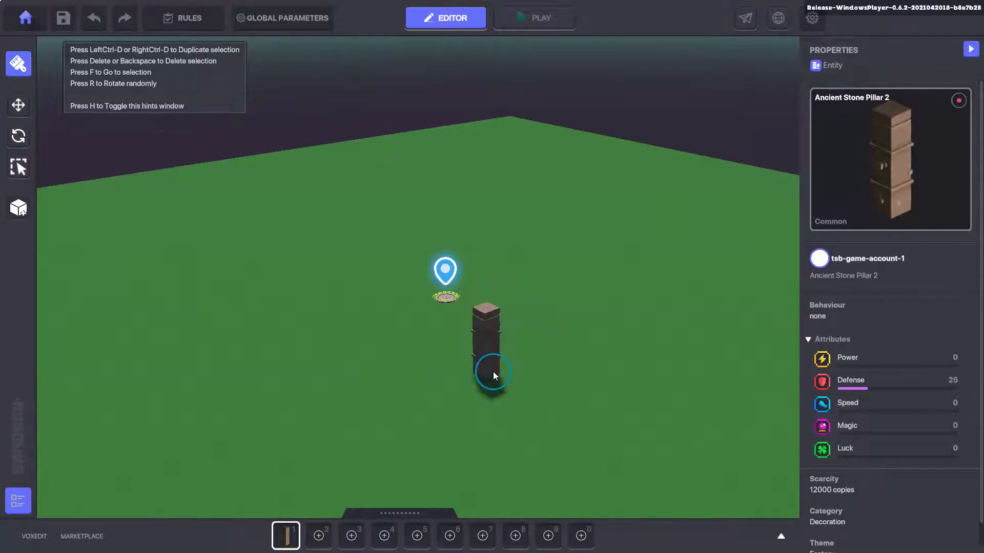
scroll(493, 371, up, 3)
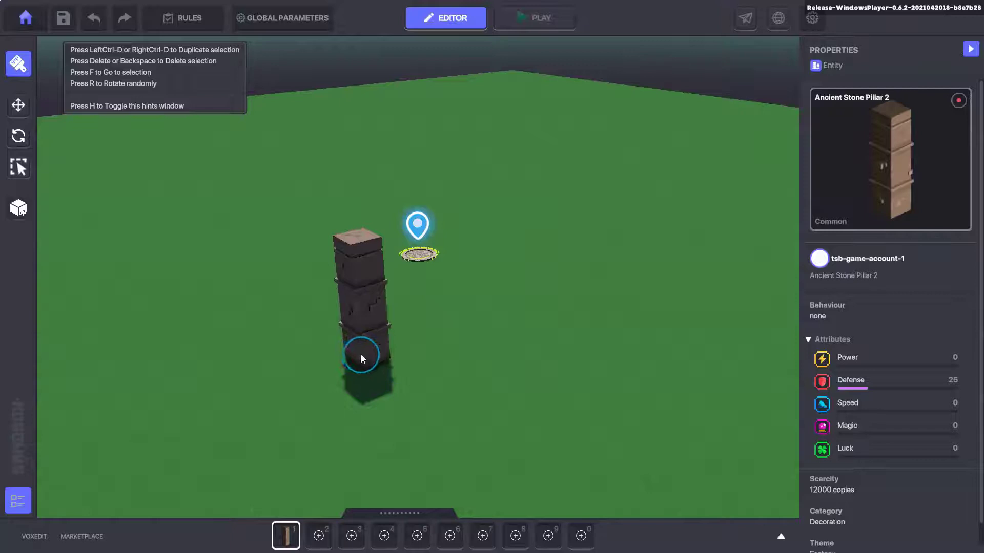
click(462, 372)
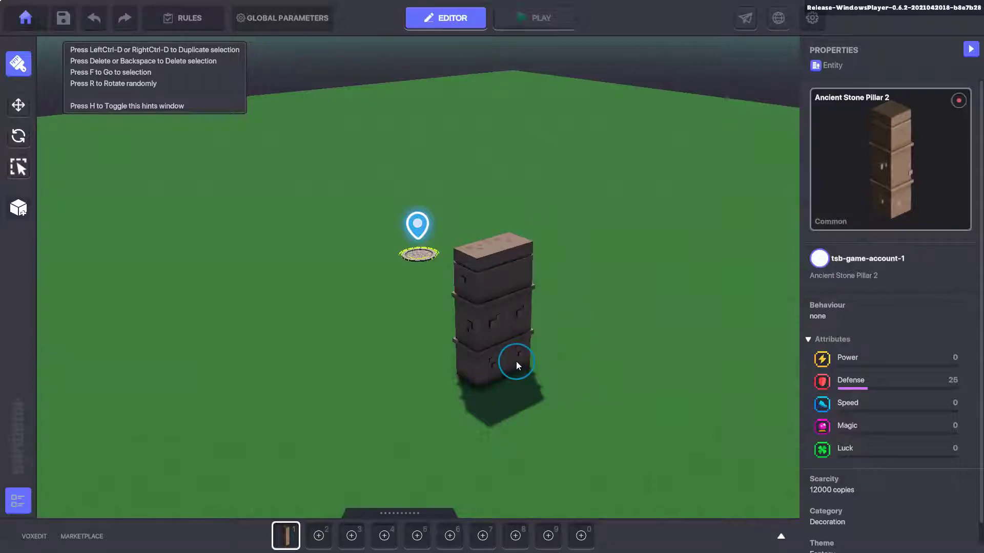
click(538, 356)
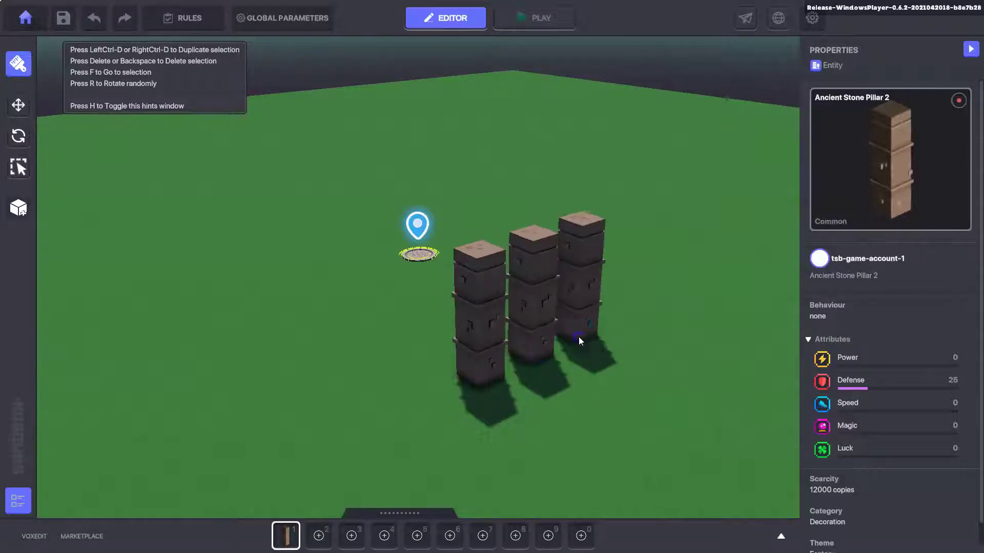
click(579, 337)
click(619, 321)
right_drag(712, 354, 628, 367)
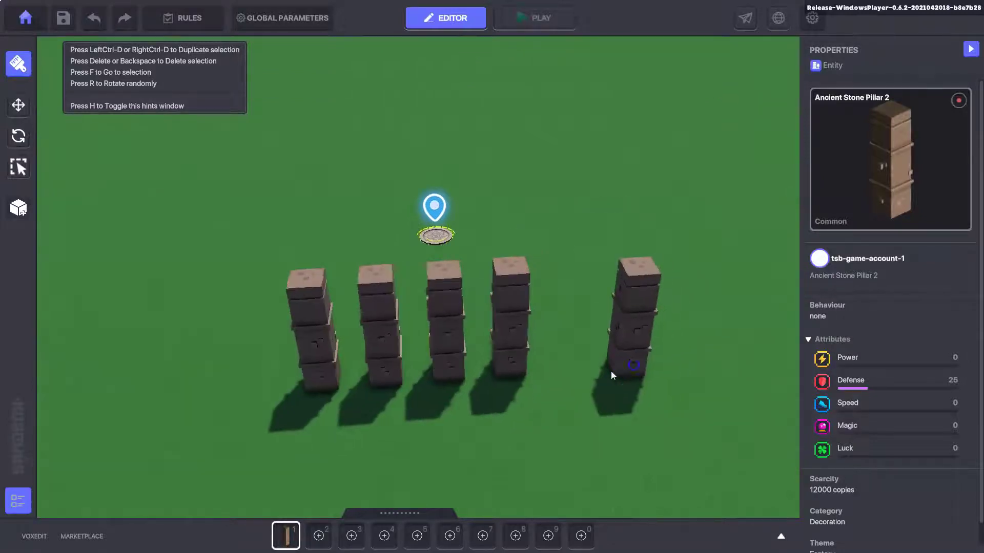
click(566, 362)
click(625, 355)
click(398, 325)
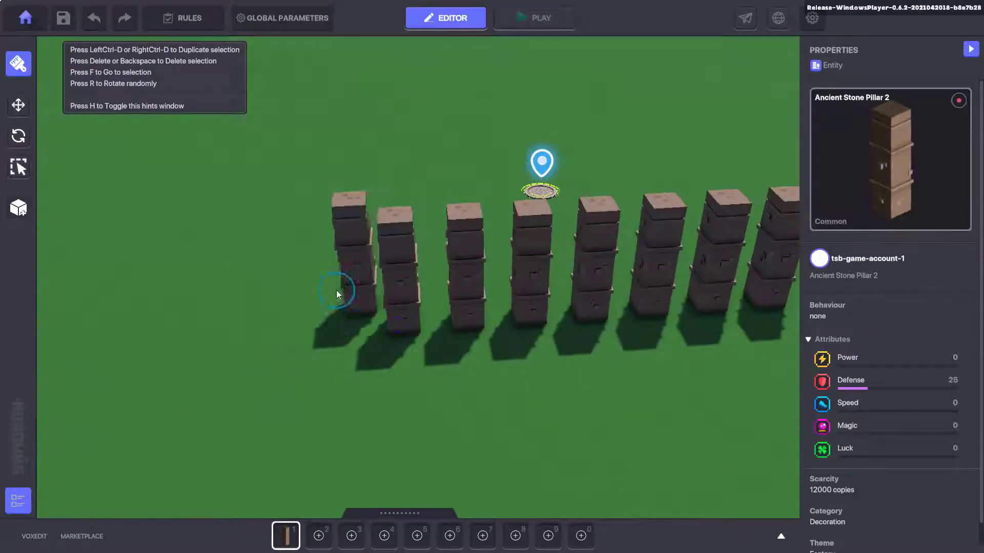
Step: Select the last placed pillar at the end of the row and lower it to Y 38.01 with the Move tool
click(18, 106)
click(389, 266)
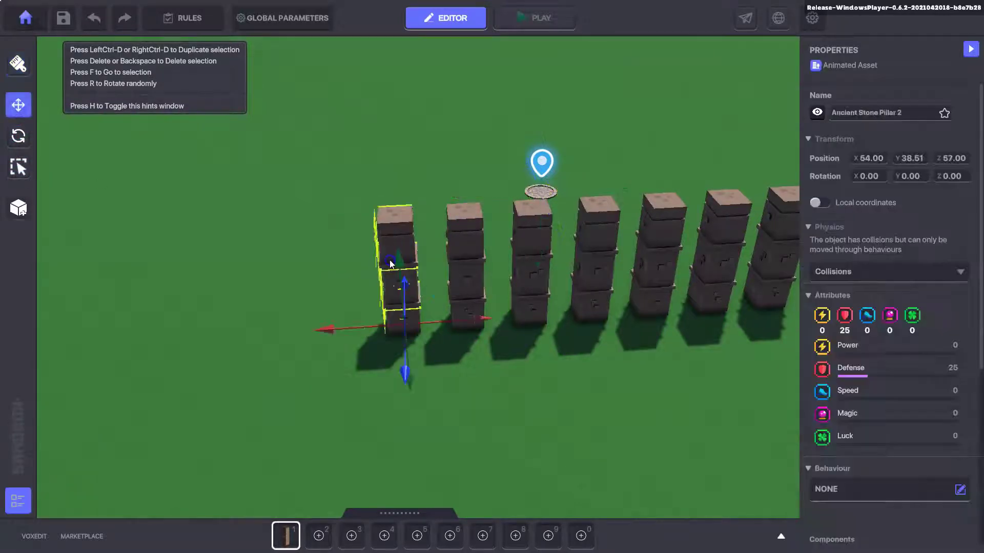
right_drag(451, 434, 466, 417)
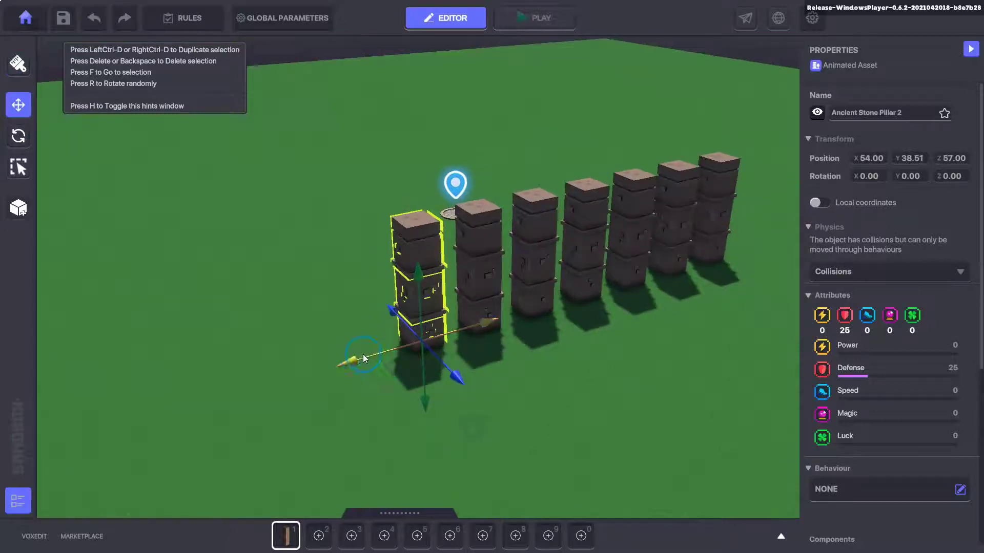
mouse_move(488, 323)
mouse_down()
mouse_move(400, 343)
mouse_move(481, 326)
mouse_up()
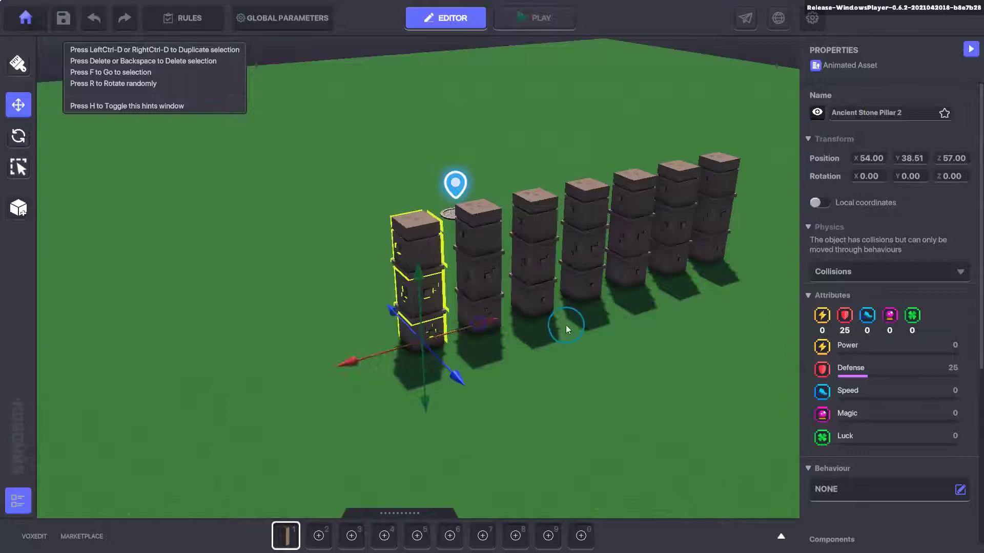
right_drag(523, 330, 532, 339)
right_drag(606, 370, 593, 366)
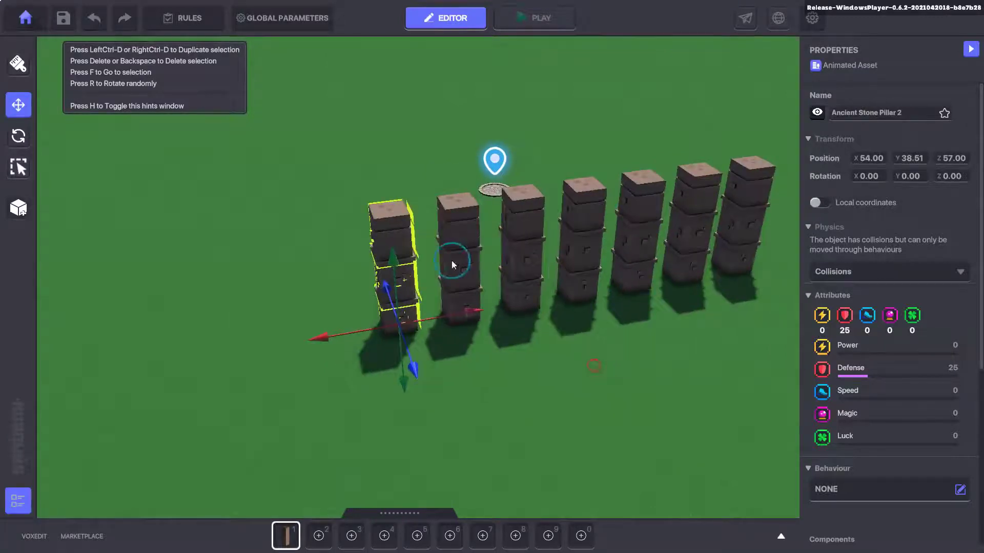
mouse_move(394, 257)
mouse_down()
mouse_move(395, 294)
mouse_move(393, 267)
mouse_up()
mouse_move(413, 378)
mouse_down()
mouse_move(404, 358)
mouse_move(414, 393)
mouse_up()
Step: Try moving the end pillar freely out of the row to about X 55.30, Y 39.50, Z 54.77, and undo the move
mouse_move(589, 382)
alt+mouse_down()
mouse_move(661, 381)
mouse_move(600, 371)
alt+mouse_up()
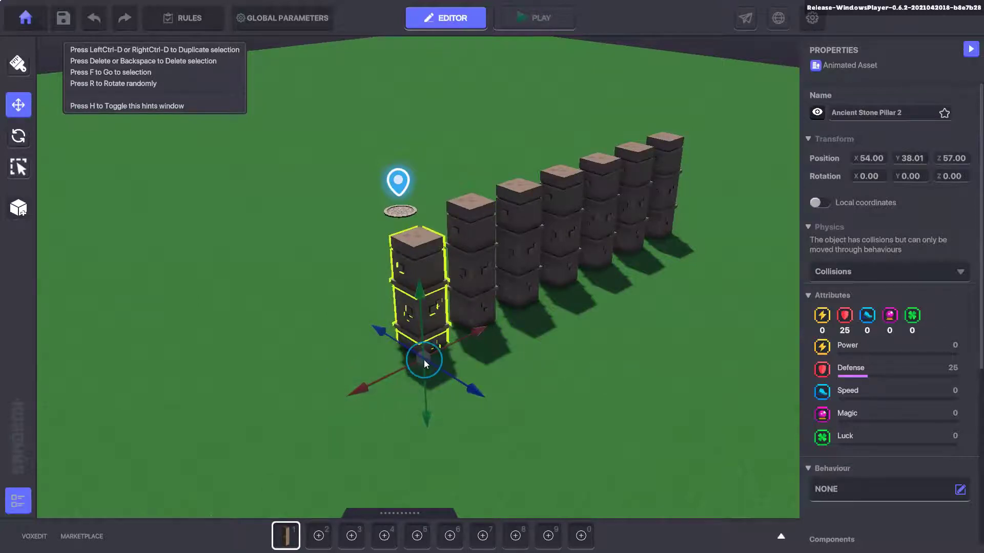
mouse_move(423, 358)
mouse_down()
mouse_move(426, 279)
mouse_move(257, 312)
mouse_move(495, 320)
mouse_move(338, 302)
mouse_up()
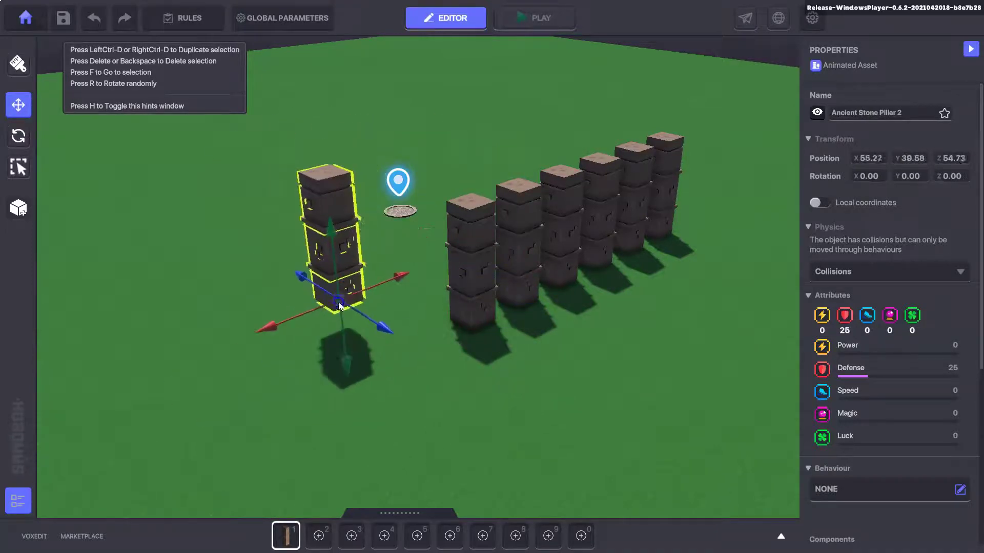
key(ctrl+z)
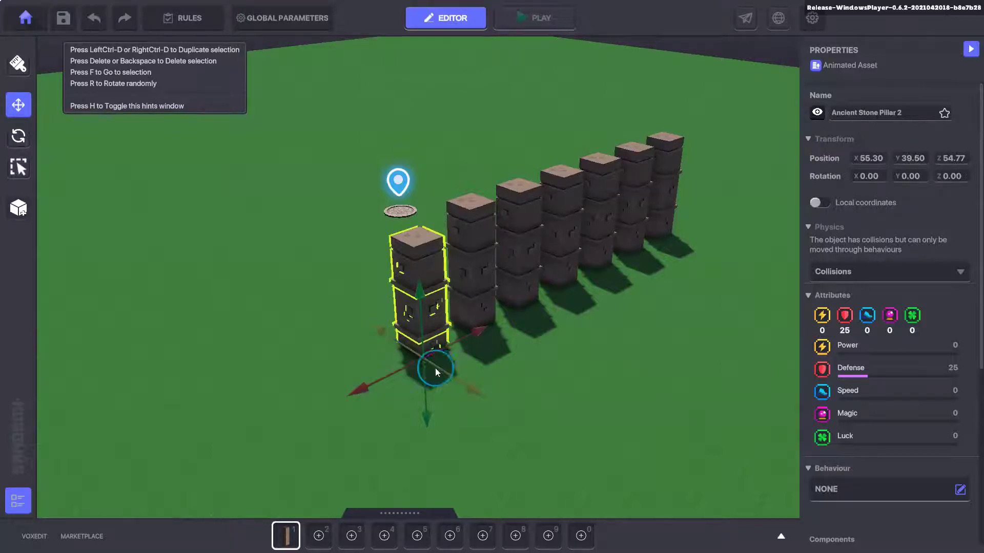
Step: Shift the end pillar back into line with the row at X 54.00 and sink most of it into the ground
drag(438, 367, 414, 362)
right_drag(499, 386, 561, 398)
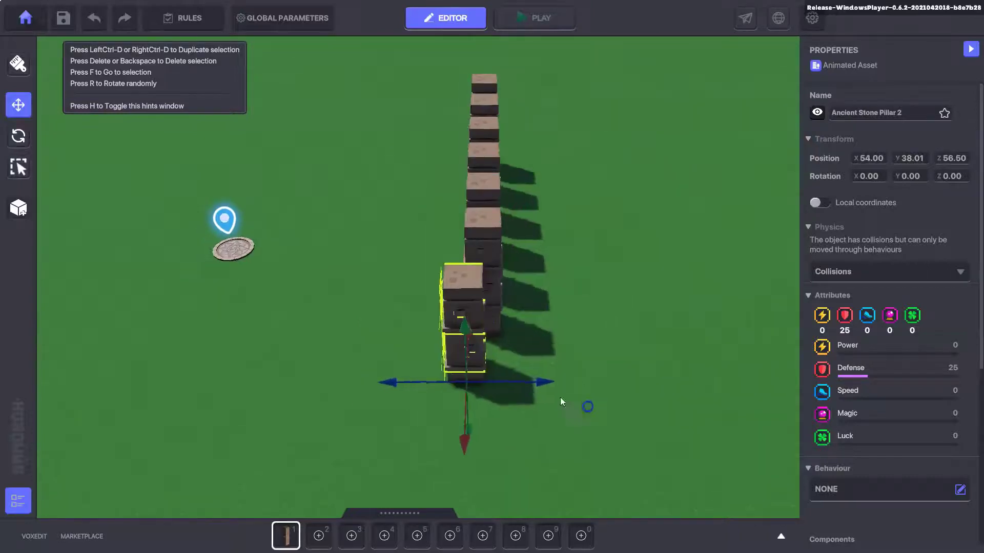
drag(536, 380, 549, 380)
right_drag(556, 403, 360, 247)
drag(425, 285, 426, 352)
Step: Lower the second, third and fourth pillars to Y 37.01, 37.51 and 38.01 to form ascending steps
click(482, 264)
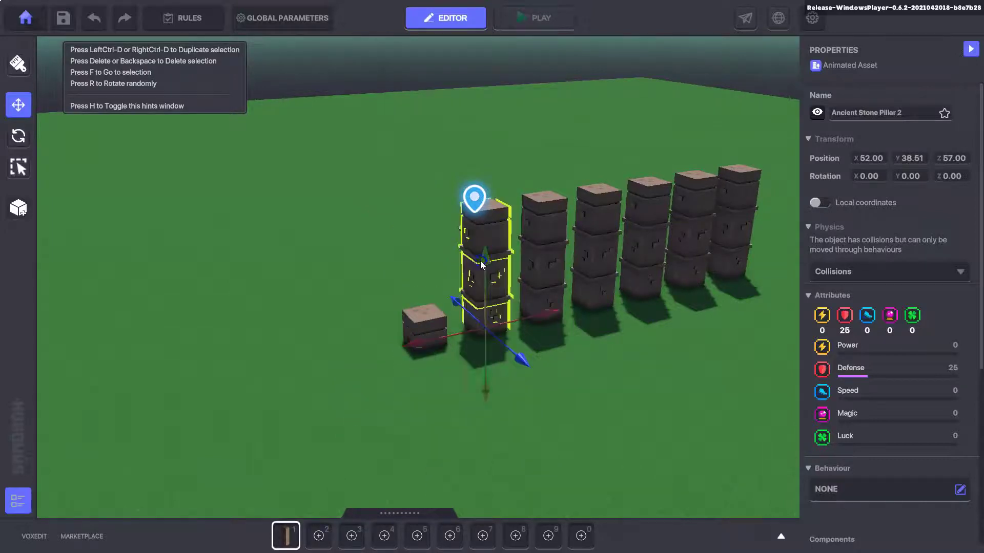
drag(486, 262, 488, 305)
click(546, 215)
drag(546, 216, 547, 278)
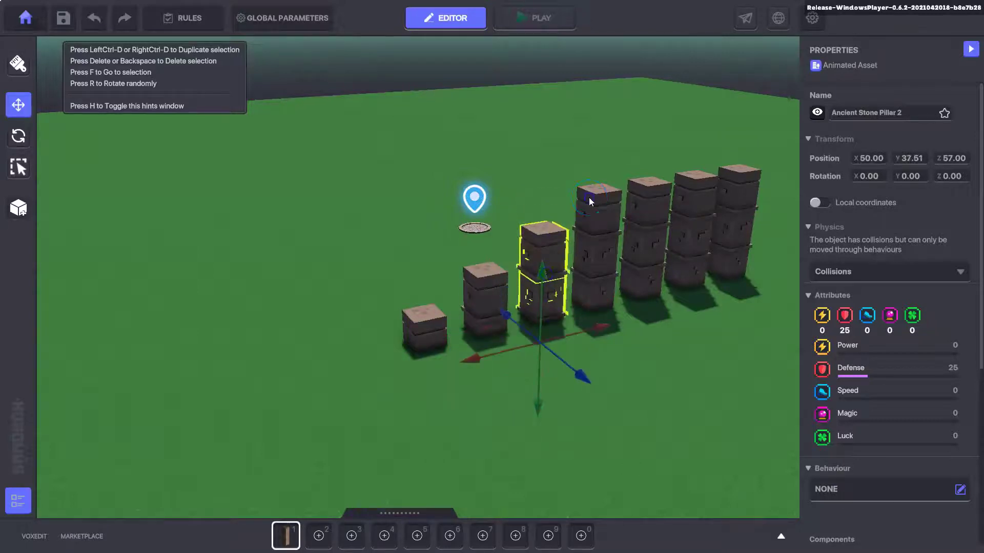
click(588, 200)
drag(595, 225, 596, 239)
key(s)
key(d)
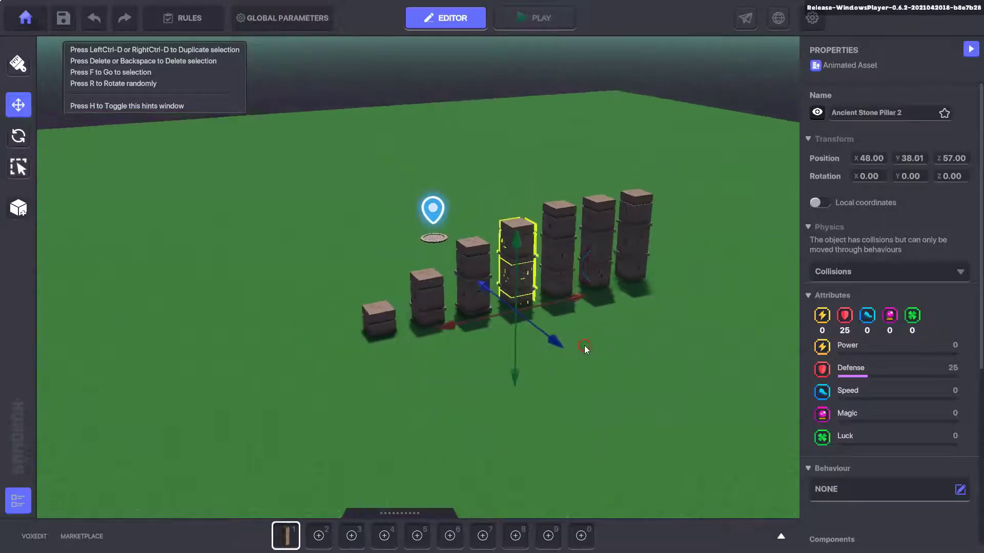
Step: Raise the sixth and seventh pillars above the ground at increasing heights to continue the staircase
click(627, 210)
click(598, 216)
drag(599, 210, 659, 196)
shift+click(639, 205)
click(666, 198)
Step: Select all seven pillars of the staircase and raise them together slightly
click(636, 208)
shift+click(600, 182)
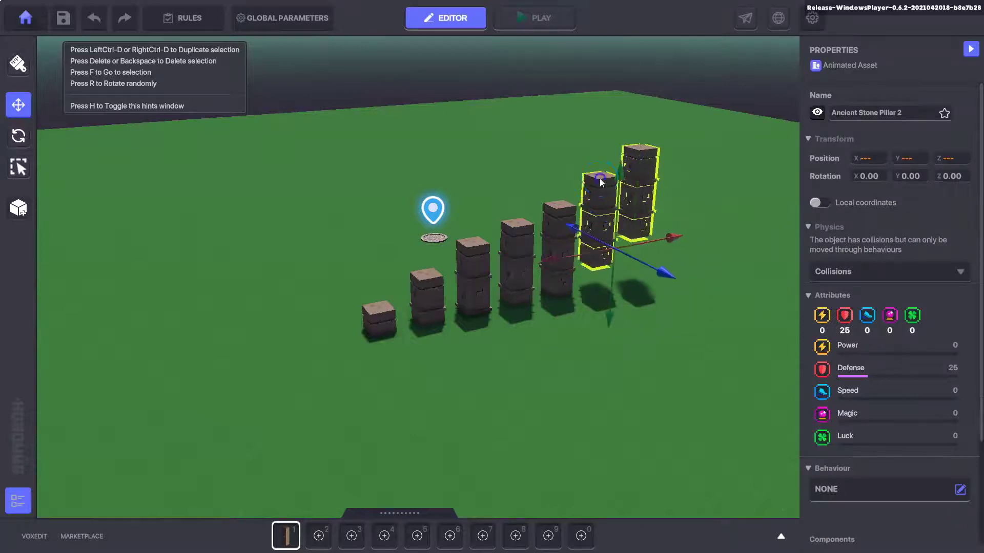
shift+click(558, 205)
shift+click(515, 229)
shift+click(475, 253)
shift+click(423, 287)
shift+click(371, 313)
mouse_move(512, 250)
mouse_down()
mouse_move(523, 177)
mouse_move(524, 242)
mouse_up()
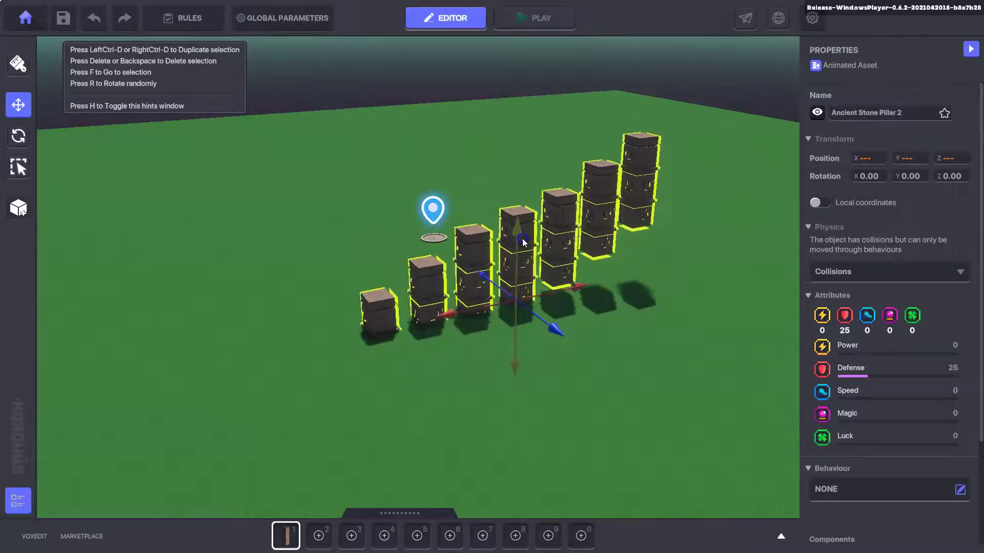
Step: Duplicate the seven selected pillars and place the copies beyond the high end, raised to continue the climb
right_drag(577, 255, 596, 245)
right_drag(615, 327, 618, 351)
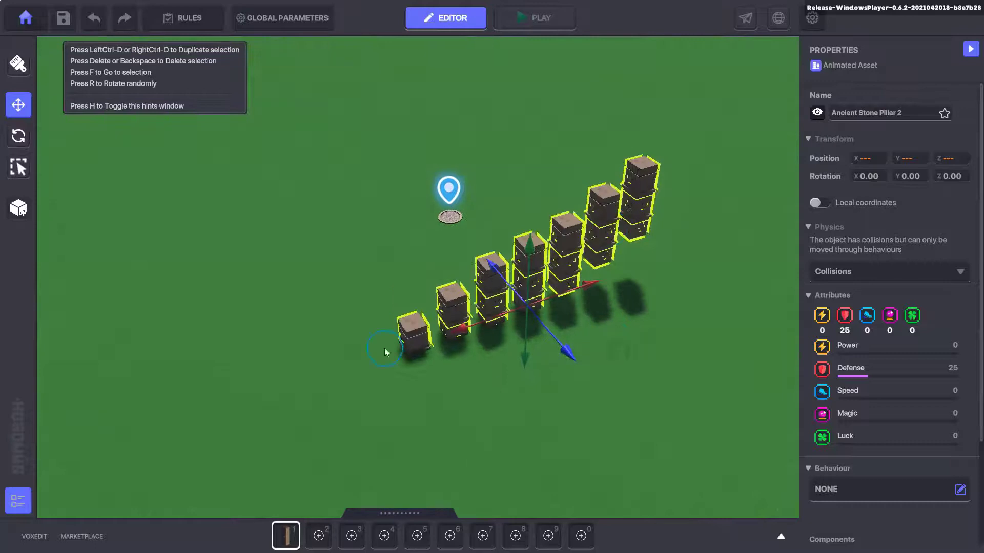
right_drag(386, 352, 493, 329)
key(r)
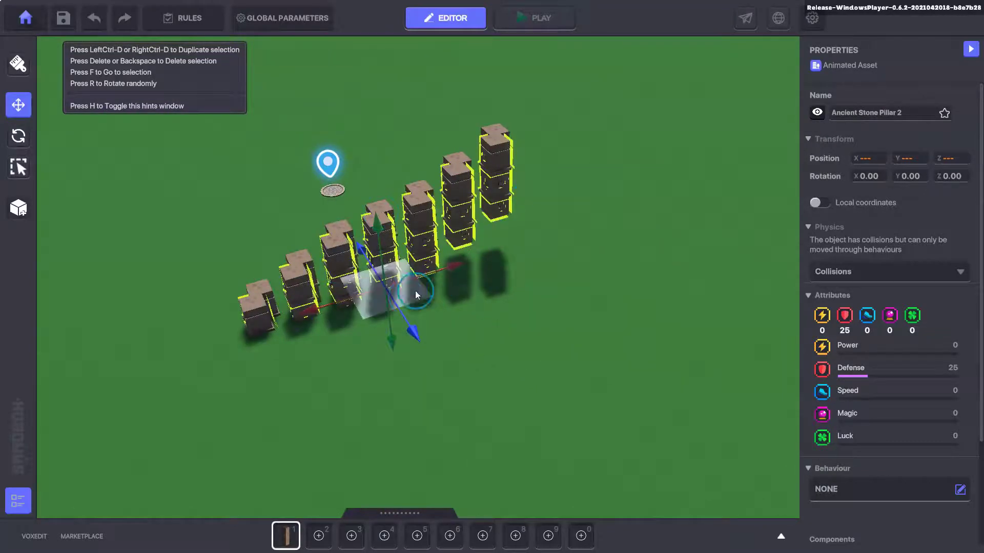
key(ctrl+d)
drag(406, 300, 641, 216)
middle_drag(547, 315, 499, 327)
right_drag(482, 288, 512, 253)
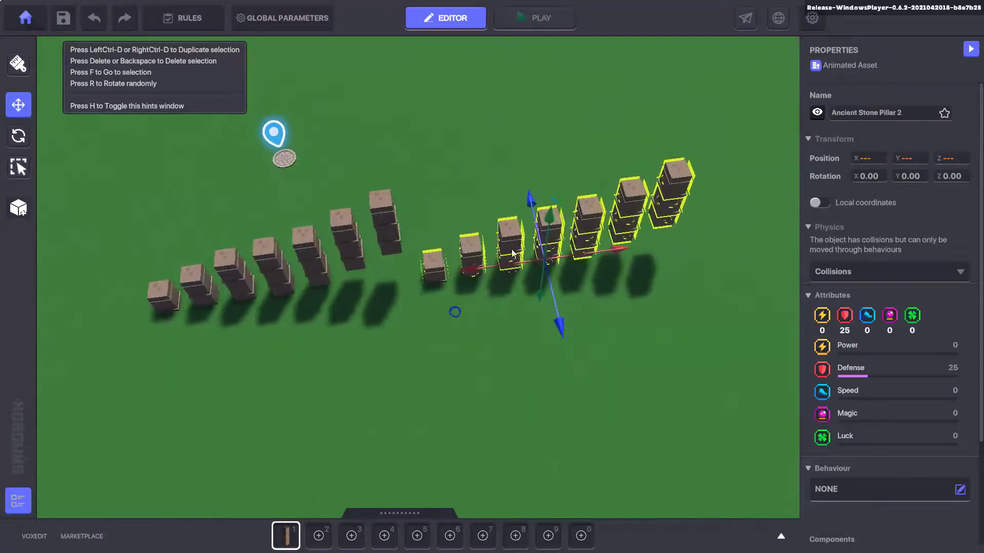
drag(552, 223, 556, 124)
mouse_move(556, 306)
right_down()
mouse_move(548, 335)
mouse_move(557, 306)
right_up()
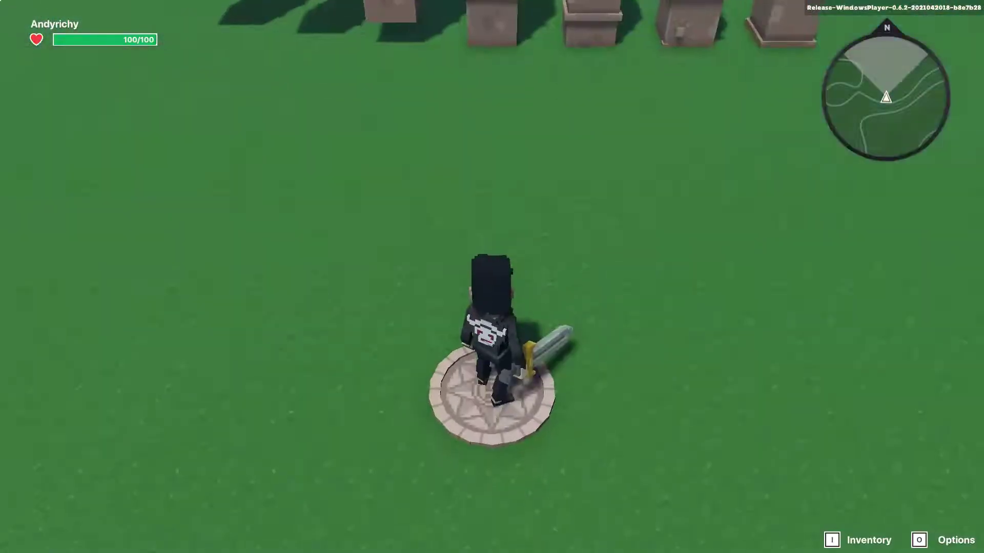
Step: Playtest the staircase by running the avatar to the lowest pillar and jumping up the pillars, and return to the editor
key(w)
key(w)
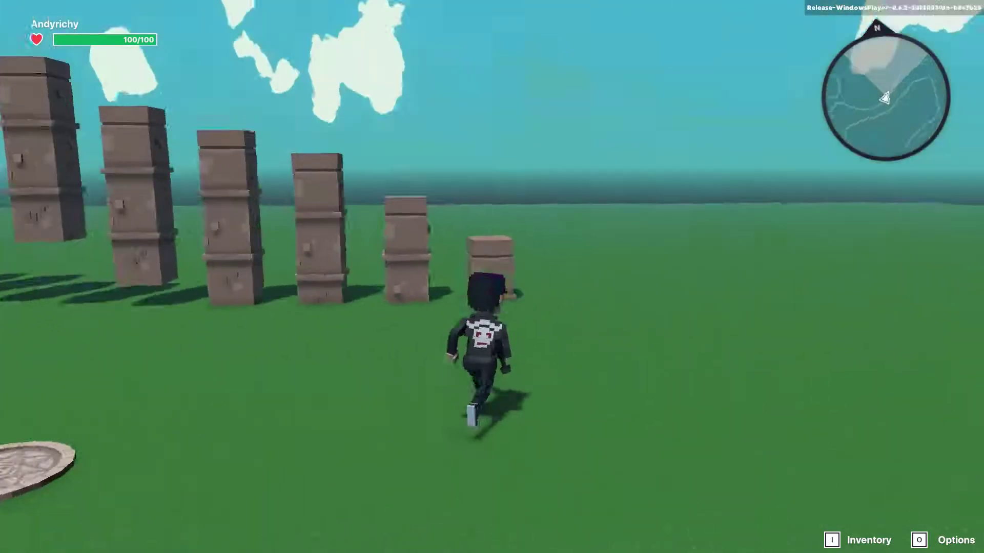
key(space)
key(w)
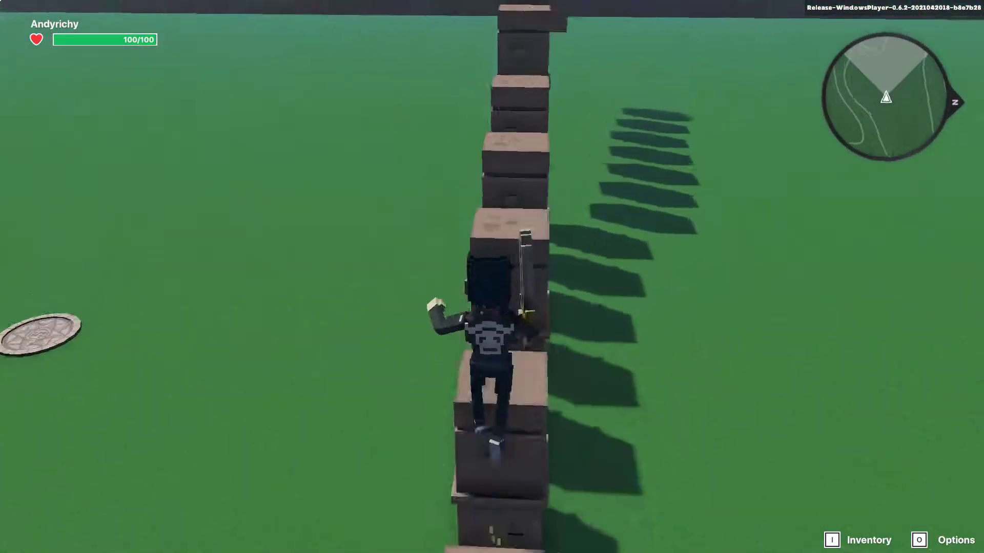
key(w)
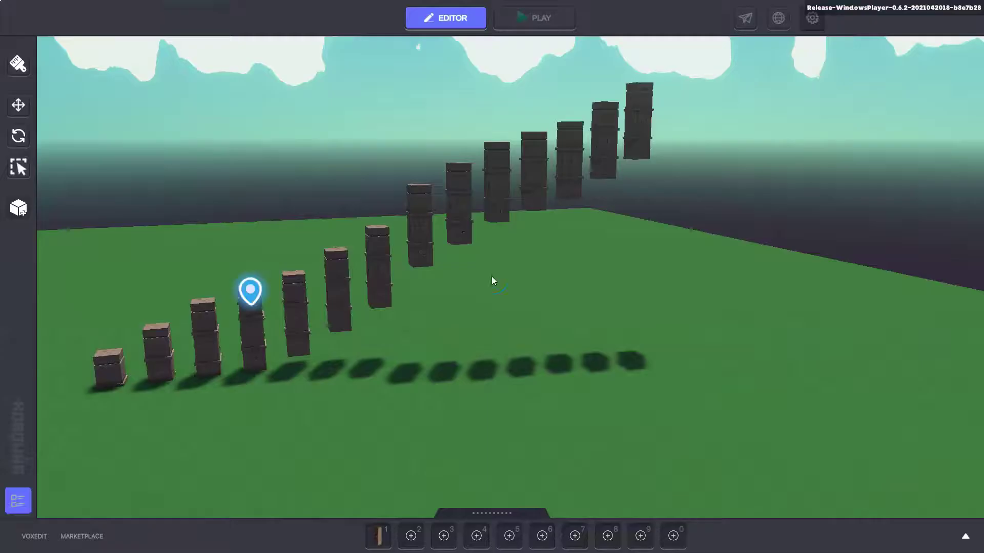
Step: Try rotating the second pillar freely around several axes with the Rotate tool, to about X 25.42, Y 284.53, Z 339.93
right_drag(496, 277, 389, 374)
mouse_move(514, 337)
right_down()
mouse_move(485, 335)
mouse_move(514, 332)
right_up()
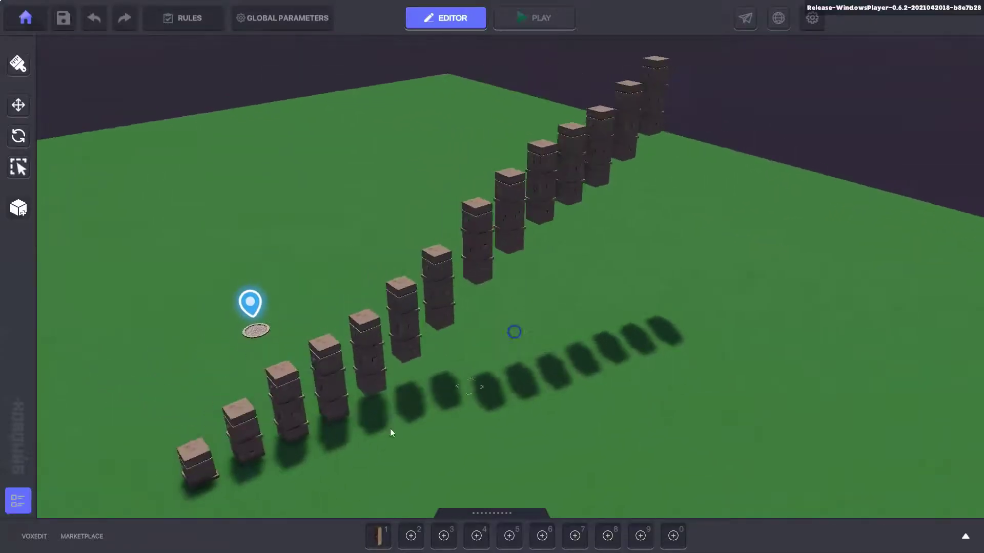
middle_drag(447, 434, 470, 409)
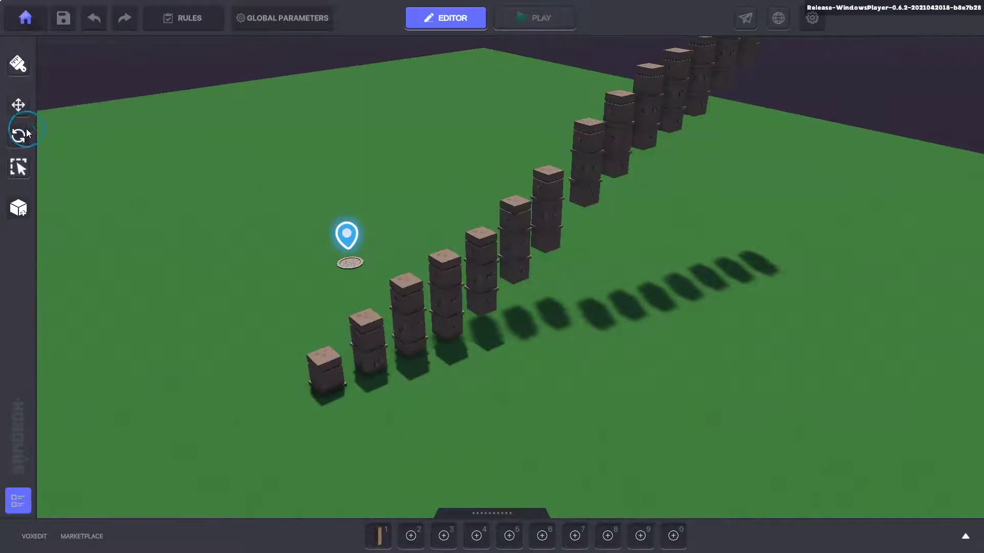
click(20, 136)
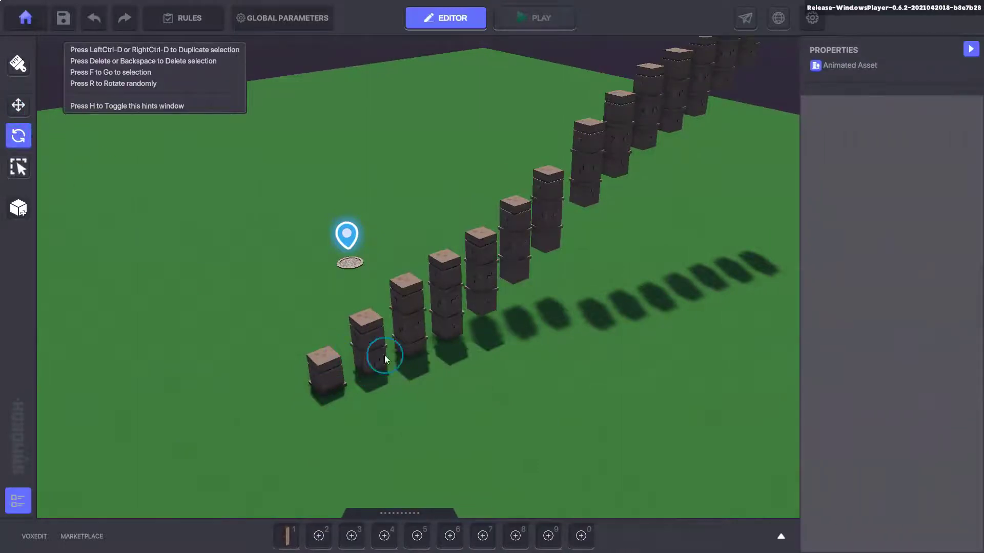
click(384, 355)
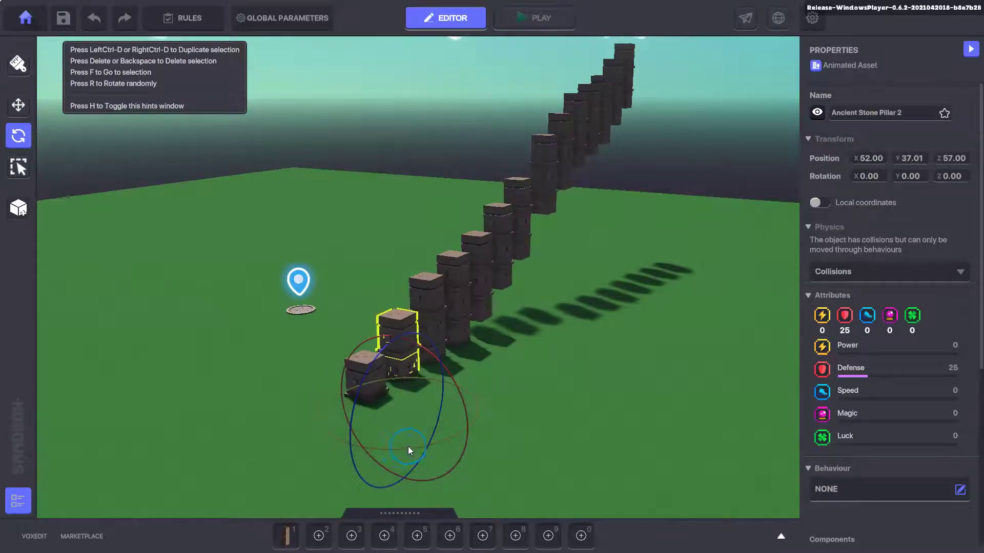
drag(394, 448, 372, 411)
drag(461, 375, 472, 362)
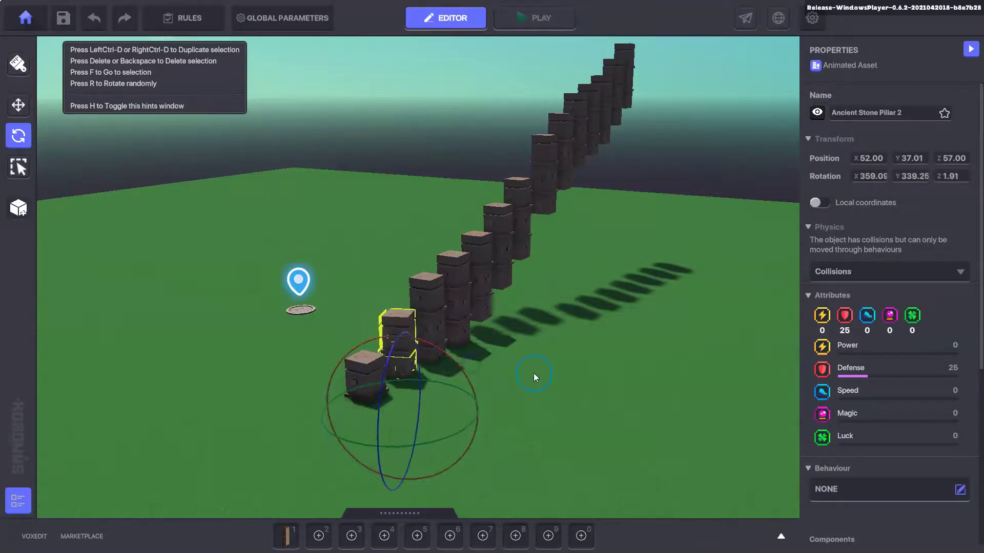
right_drag(560, 395, 535, 400)
drag(389, 423, 543, 407)
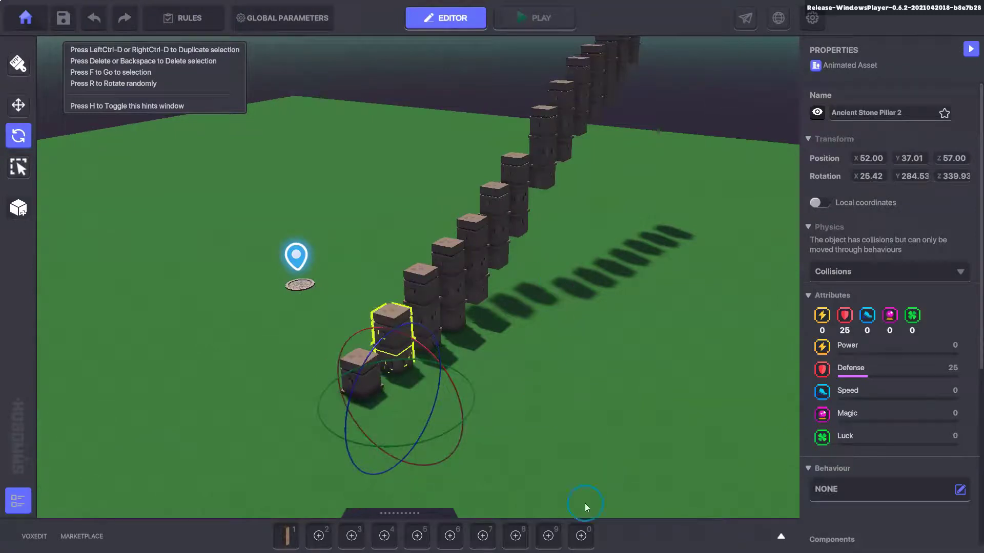
right_drag(604, 352, 615, 347)
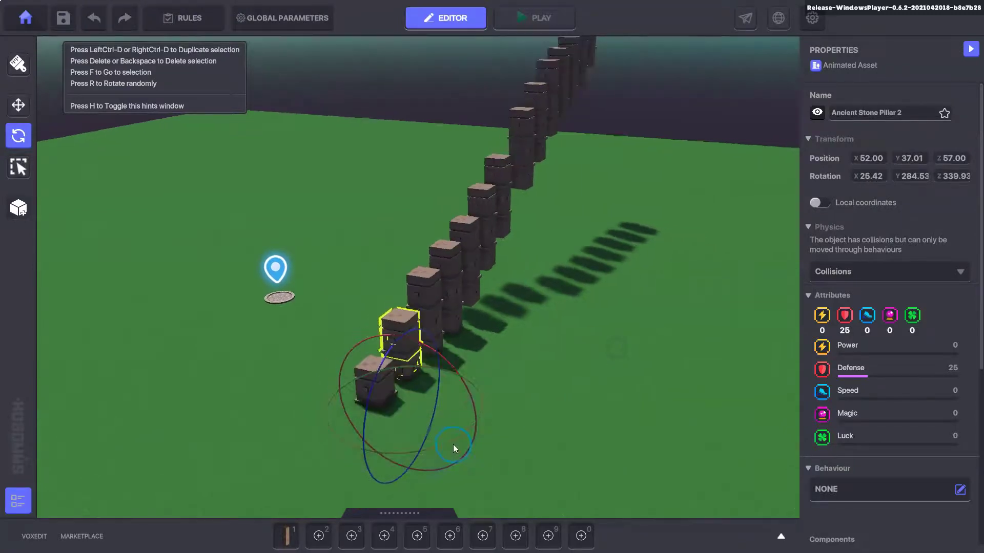
drag(404, 455, 453, 453)
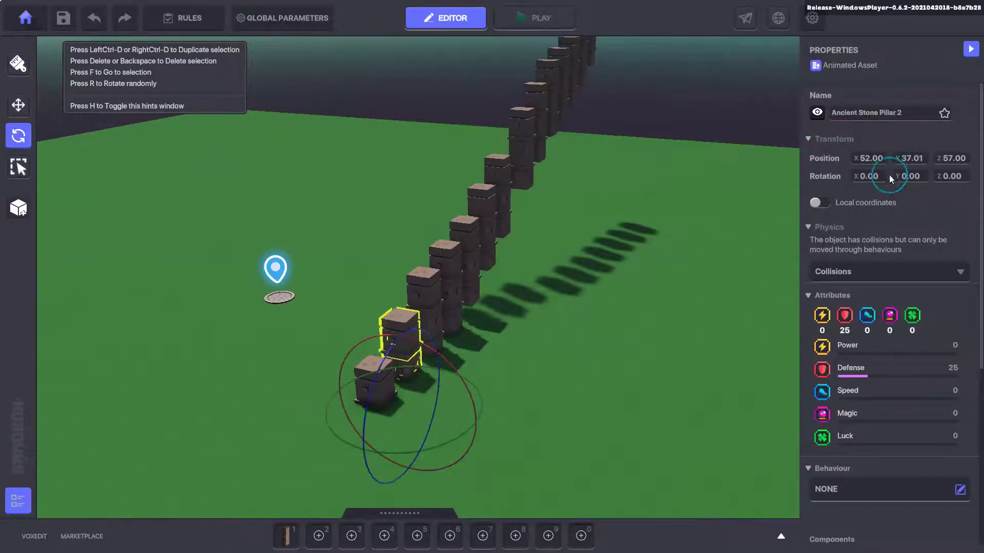
Step: Try turning the second pillar about its vertical axis to Y 92.40, and reset its Y rotation to 0
drag(457, 438, 453, 438)
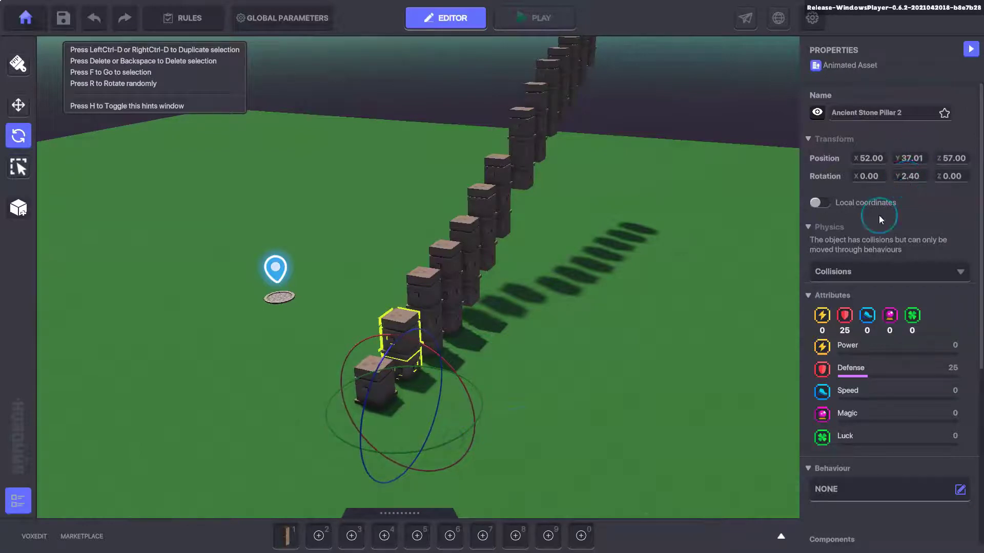
drag(452, 441, 240, 431)
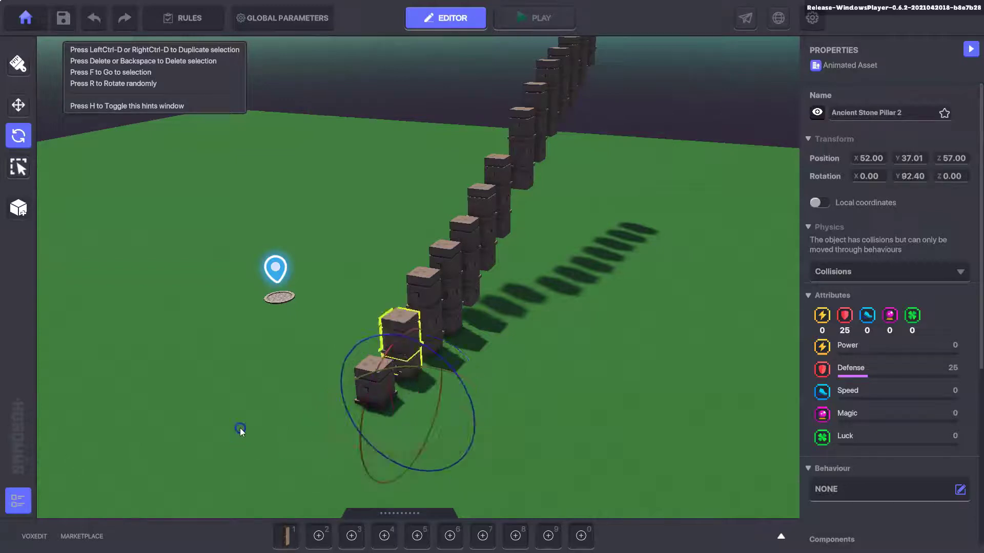
click(951, 176)
click(907, 177)
text(0)
key(Return)
Step: Rotate the second pillar about its vertical axis in snapped increments to Y 90.00
click(470, 442)
click(402, 351)
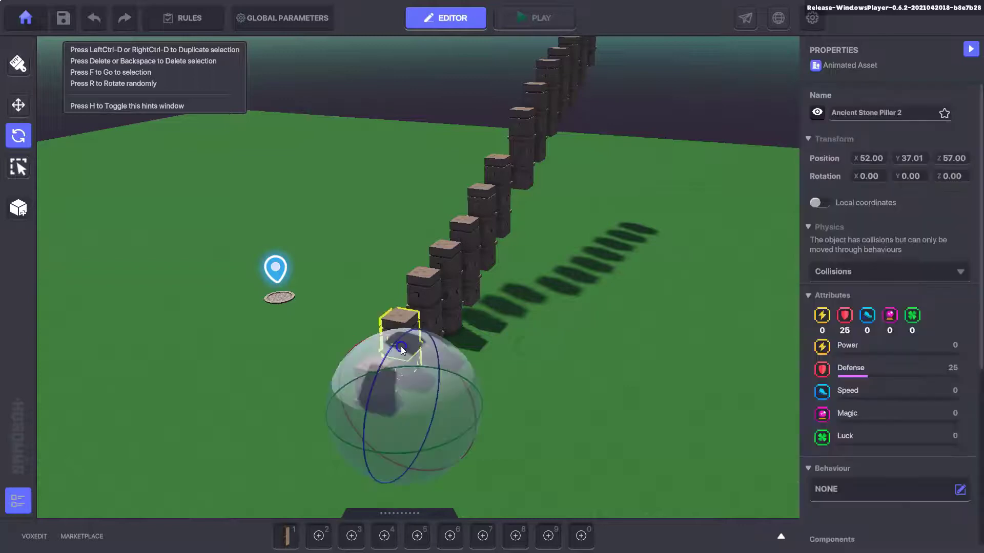
drag(433, 453, 359, 456)
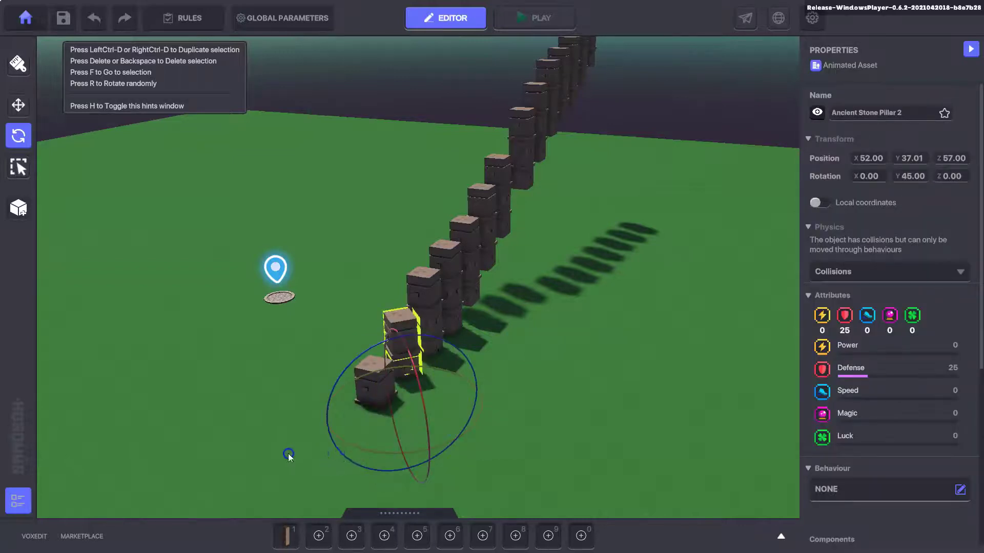
drag(292, 456, 239, 454)
scroll(520, 371, down, 3)
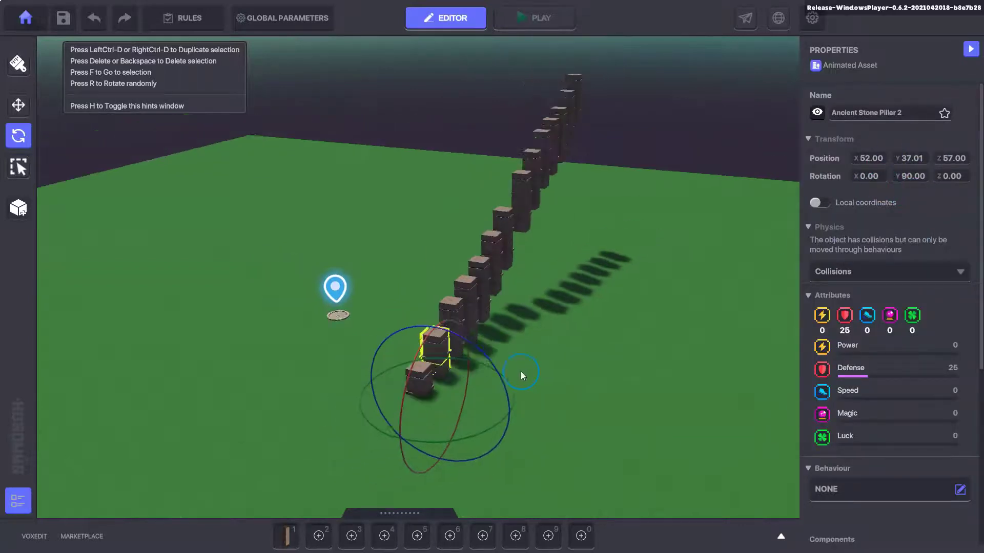
Step: Box-select the eight upper pillars of the staircase and remove the two lowest and the highest from the selection
right_drag(570, 373, 540, 340)
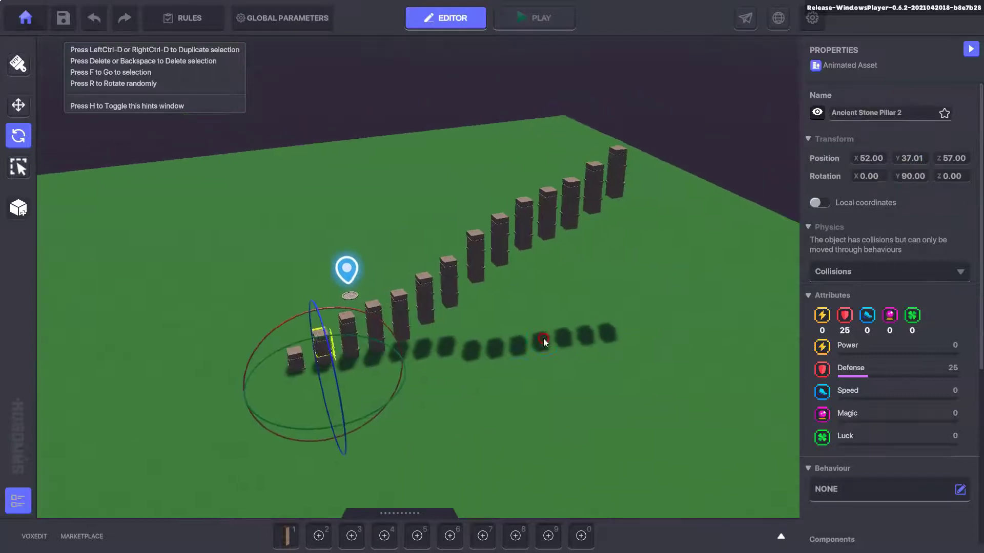
right_drag(500, 377, 475, 408)
drag(439, 146, 681, 332)
right_drag(674, 400, 645, 376)
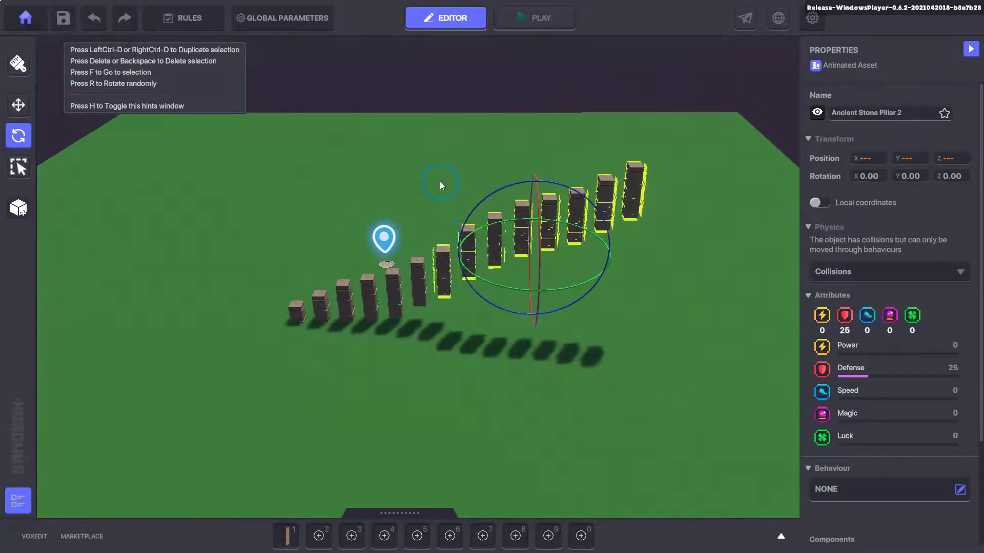
ctrl+click(441, 260)
ctrl+click(466, 253)
ctrl+click(640, 177)
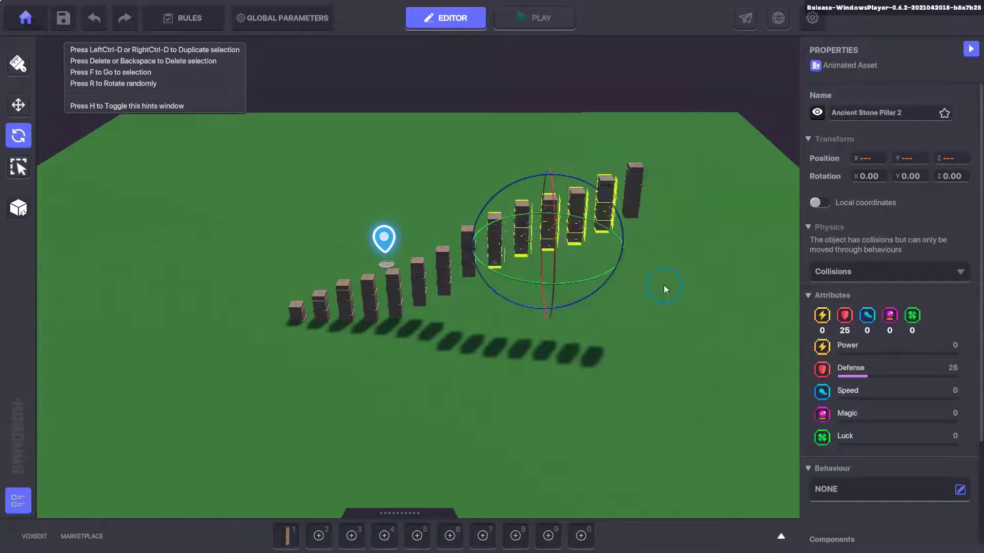
Step: Add the fifth, sixth and seventh pillars to the selection and move the selected pillars sideways out of the row along Z
ctrl+click(443, 264)
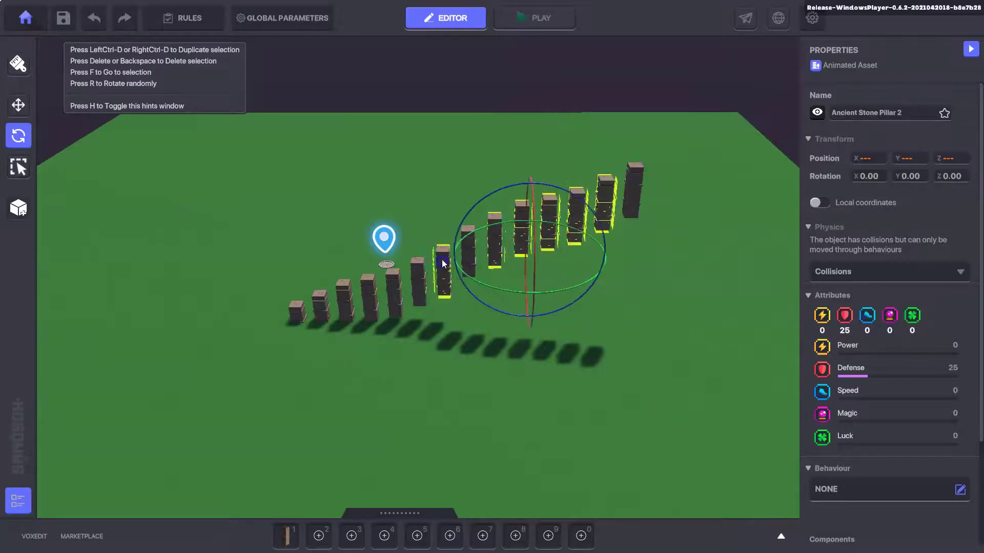
ctrl+click(418, 268)
ctrl+click(393, 286)
mouse_move(303, 345)
right_down()
mouse_move(314, 373)
mouse_move(398, 385)
right_up()
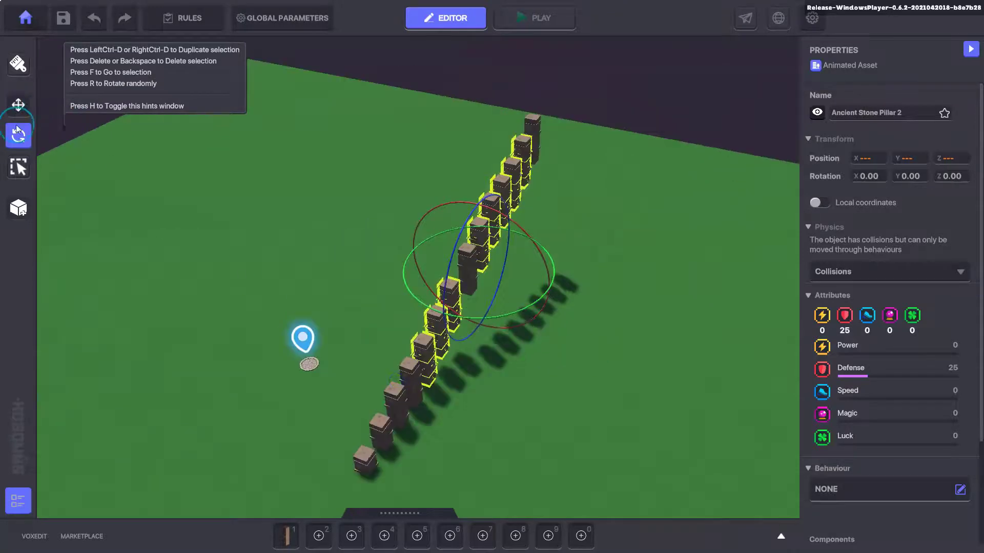
click(18, 104)
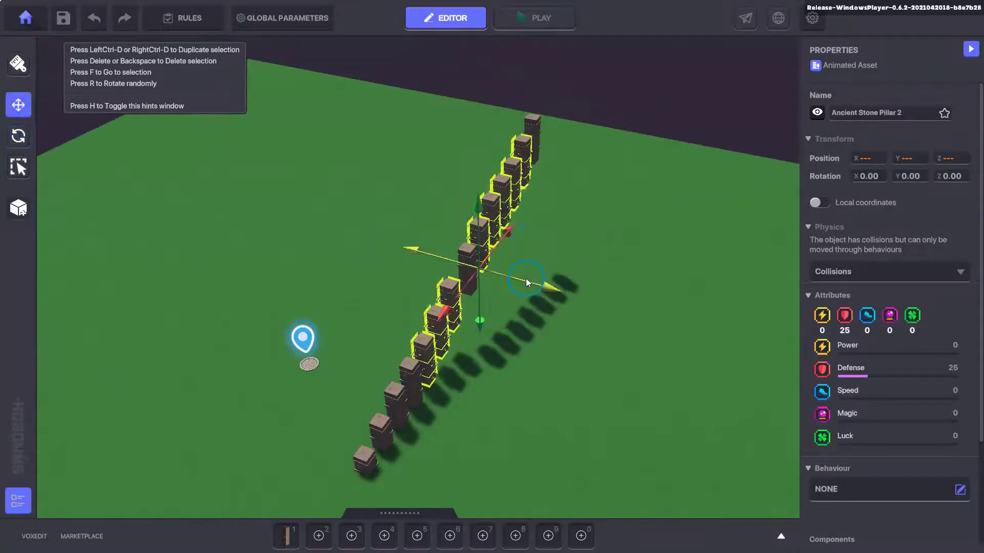
drag(524, 282, 550, 287)
right_drag(665, 374, 604, 382)
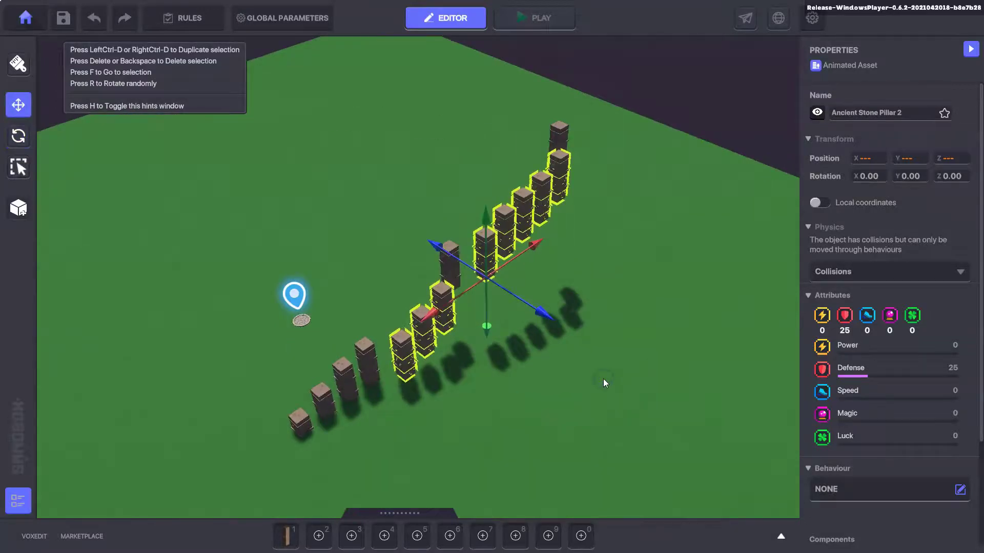
Step: Deselect the tenth and eleventh pillars and move the remaining selection farther out along Z
shift+click(526, 201)
shift+click(507, 221)
drag(525, 321, 542, 337)
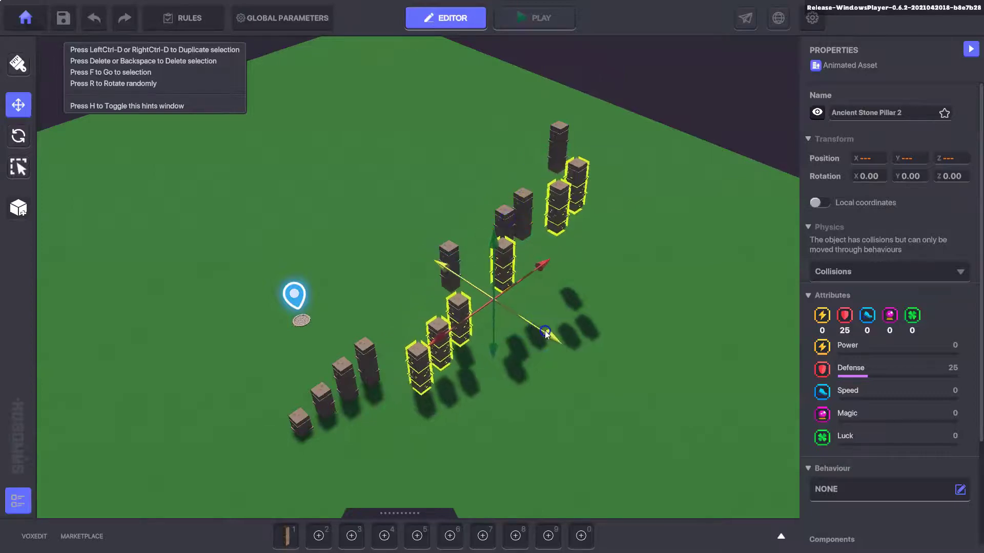
Step: Remove the two lowest and the second-highest pillars from the selection and move the remaining three farther out along Z
ctrl+click(441, 353)
ctrl+click(429, 374)
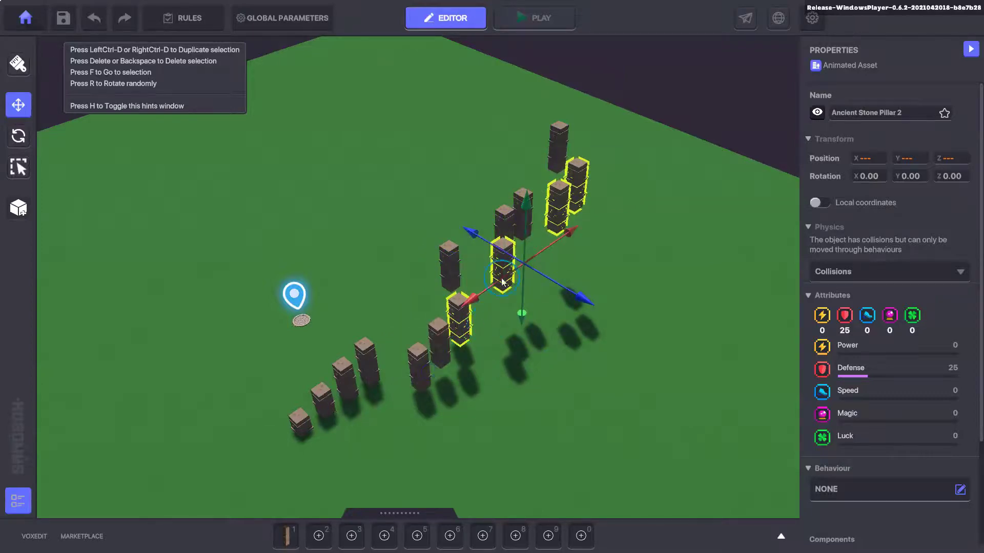
ctrl+click(562, 199)
drag(566, 306, 597, 322)
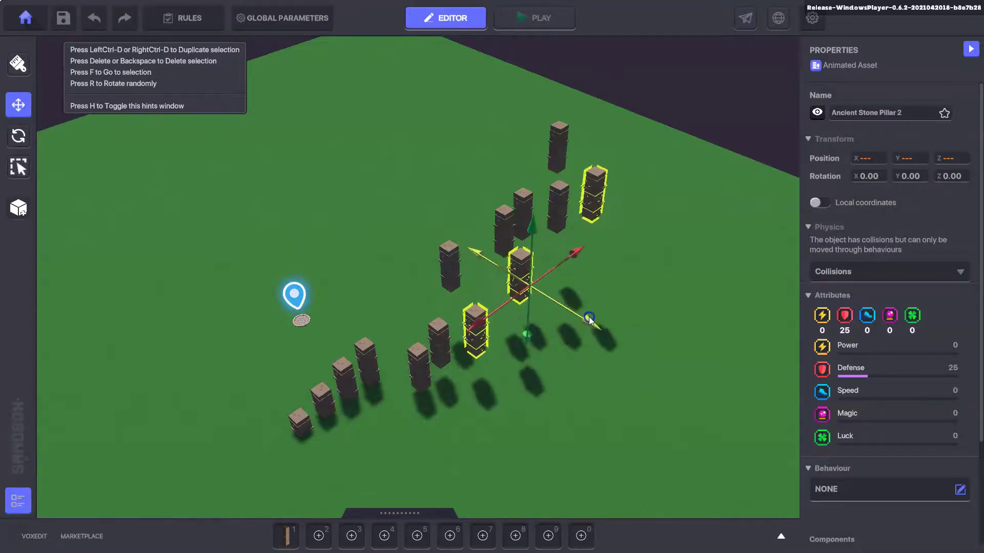
Step: Deselect the highest pillar, shift the lower remaining pillar slightly outward, and place the upper one at Z 62.50
ctrl+click(583, 177)
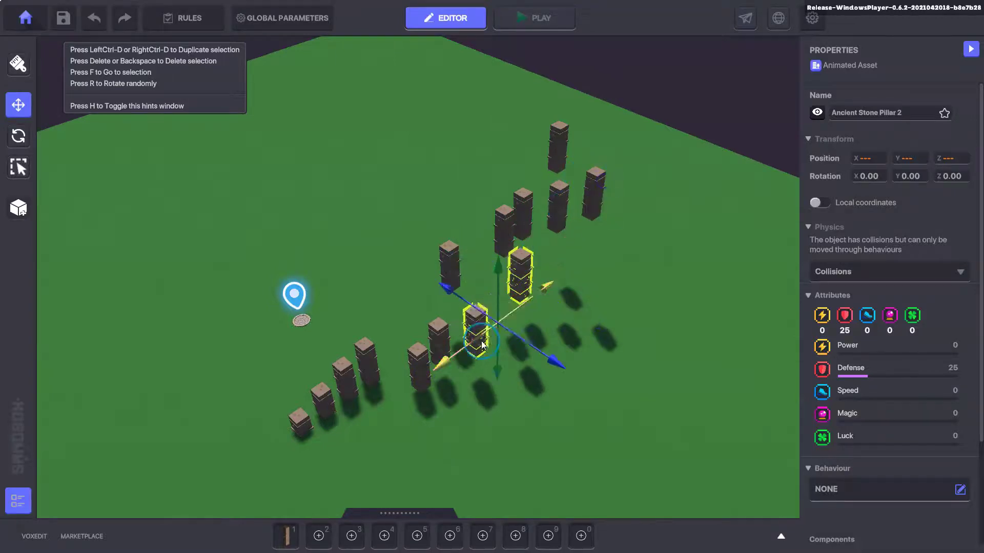
mouse_move(571, 354)
mouse_down()
mouse_move(574, 373)
mouse_move(581, 339)
mouse_up()
click(529, 283)
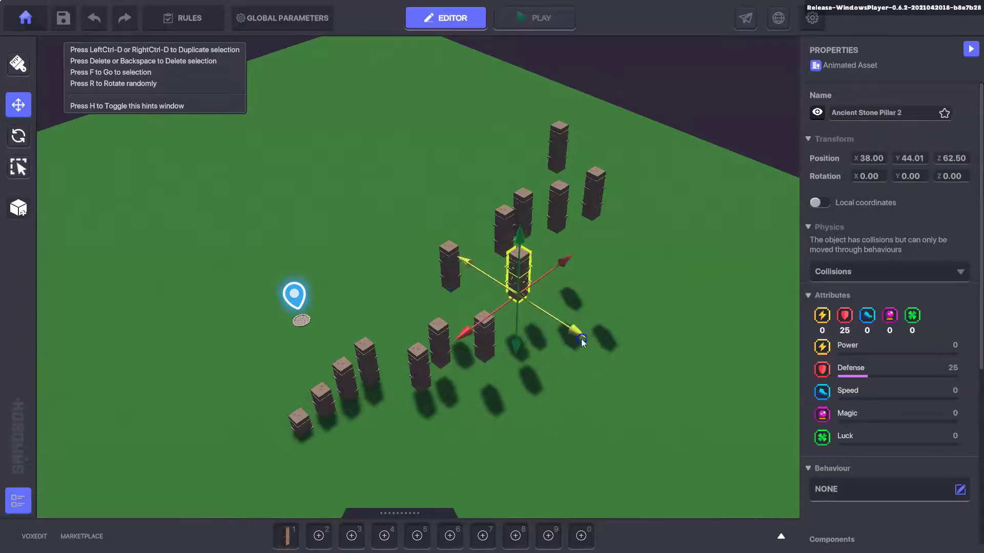
Step: Assign Ancient Stone Pillar 4 from the asset library to quick slot 3 and place it on the ground beside the staircase
right_drag(565, 400, 643, 341)
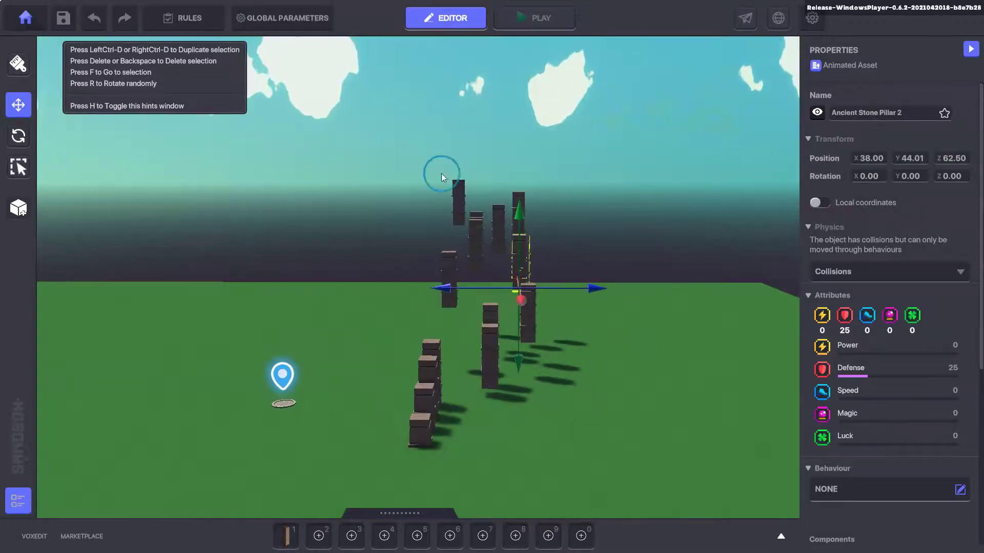
click(777, 536)
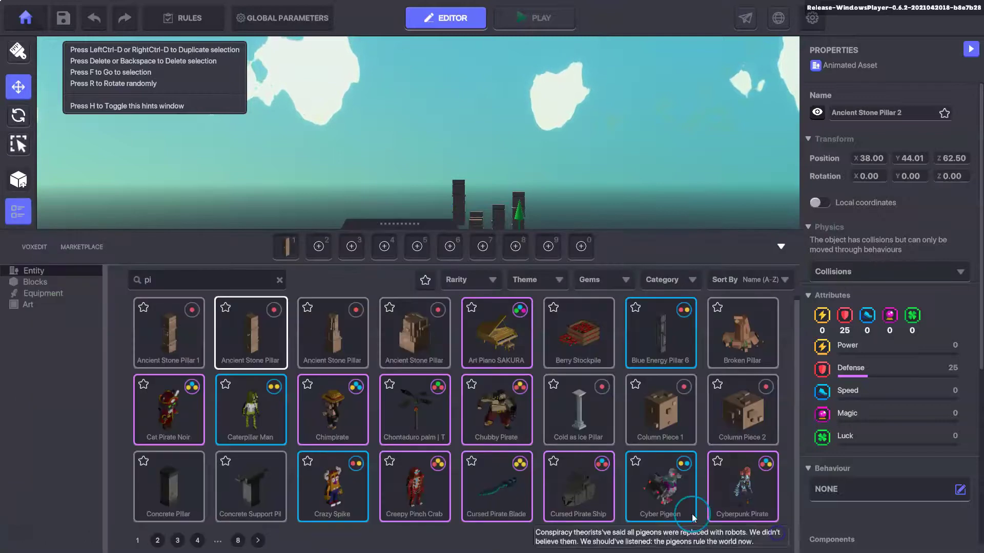
drag(407, 338, 318, 247)
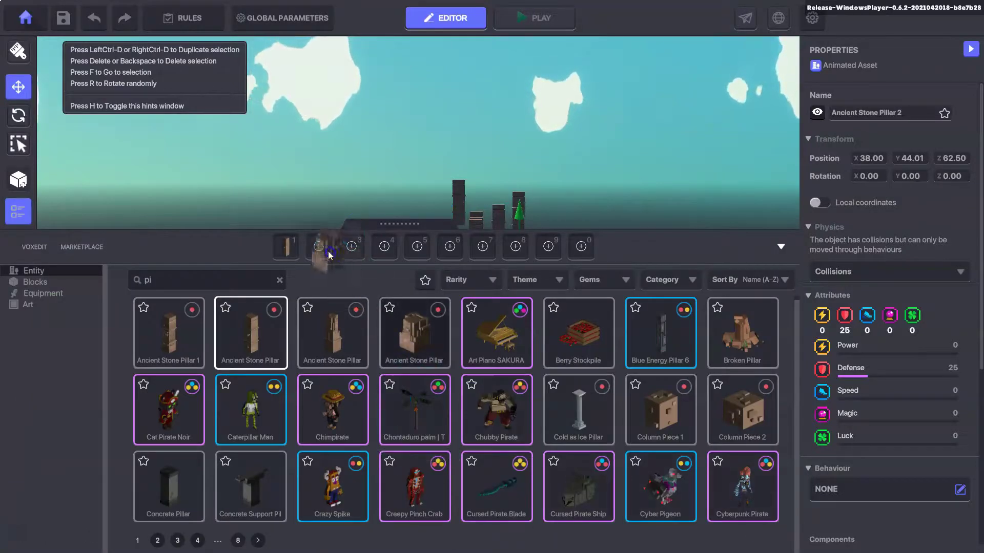
drag(394, 338, 348, 251)
click(350, 248)
click(780, 246)
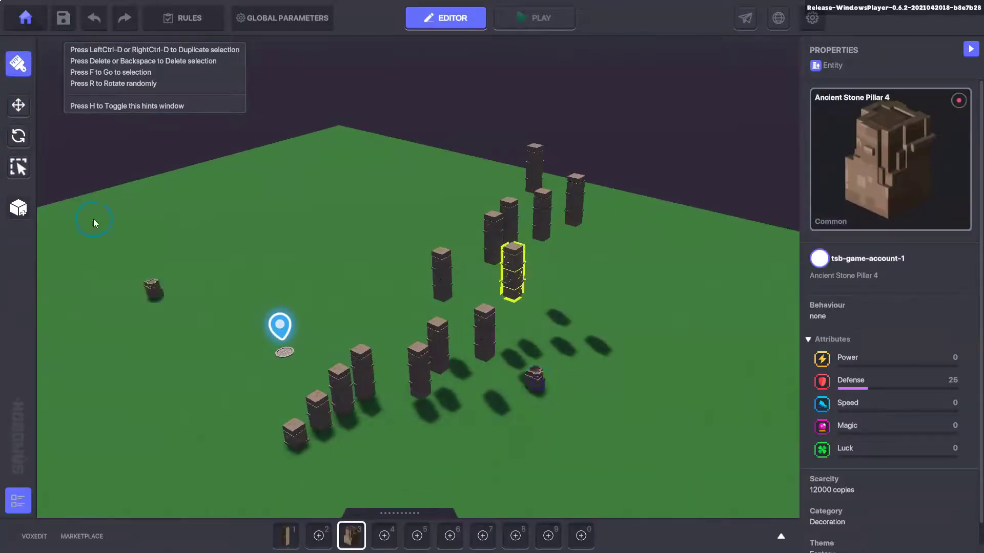
Step: Move the Ancient Stone Pillar 4 beside the staircase to X 40.00, Y 38.51, Z 66.00 and review its properties
click(19, 106)
click(534, 380)
mouse_move(532, 341)
mouse_down()
mouse_move(546, 220)
mouse_move(546, 328)
mouse_up()
right_drag(612, 363, 397, 99)
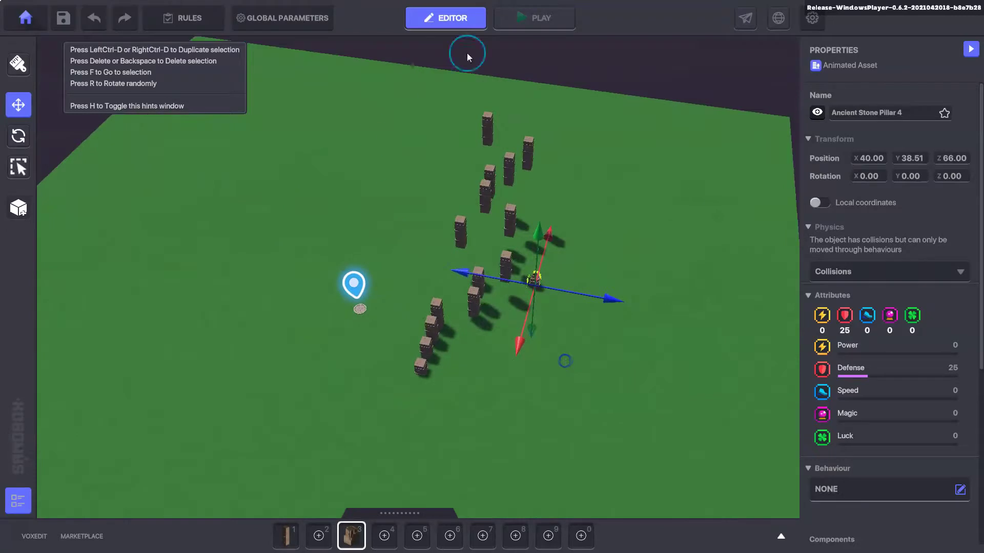
scroll(933, 371, down, 1)
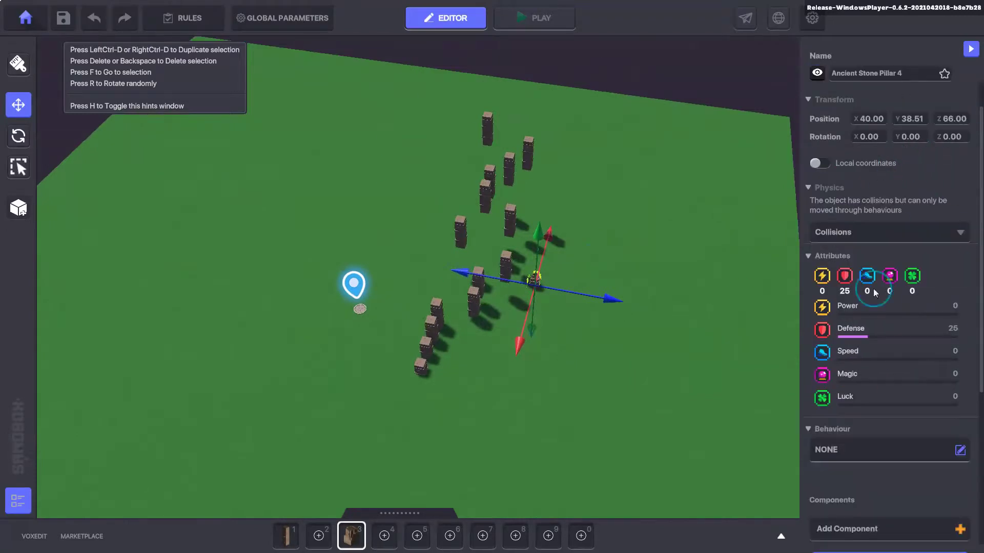
scroll(845, 195, up, 1)
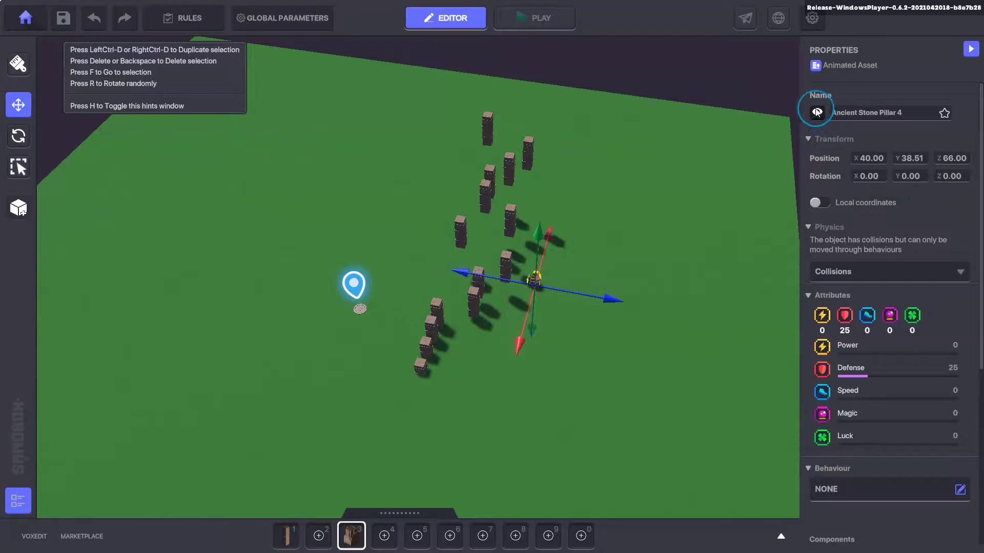
Step: Make the third pillar from the bottom of the staircase invisible and deselect it
right_drag(649, 366, 591, 347)
click(404, 291)
scroll(400, 291, up, 1)
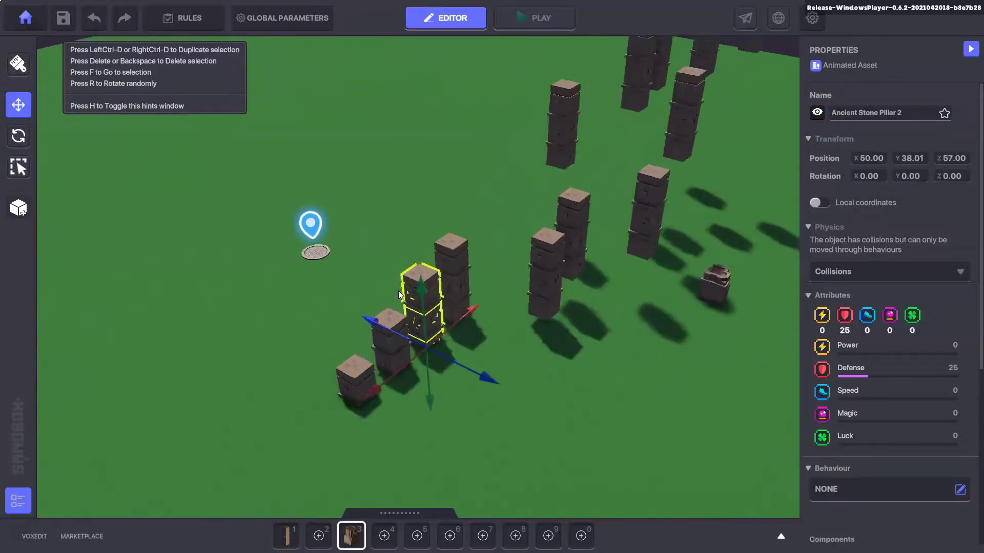
click(818, 112)
click(574, 417)
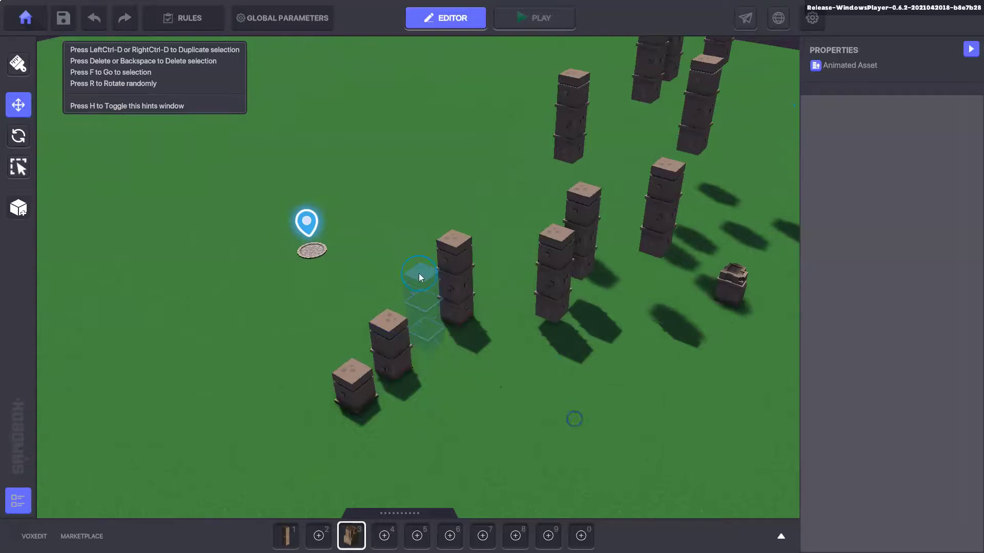
Step: Select the invisible third pillar and review its physics options without changing them
right_drag(521, 405, 692, 379)
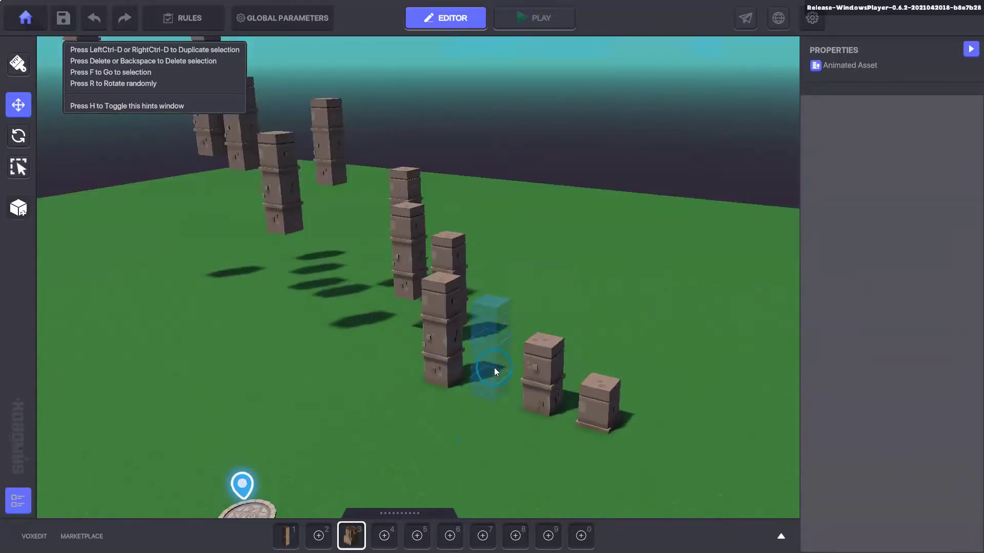
click(493, 382)
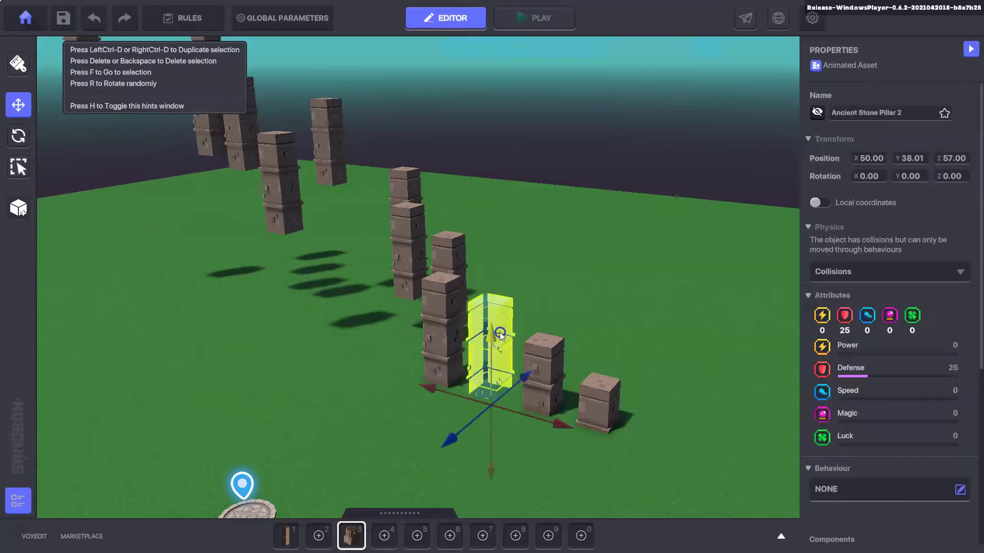
click(837, 273)
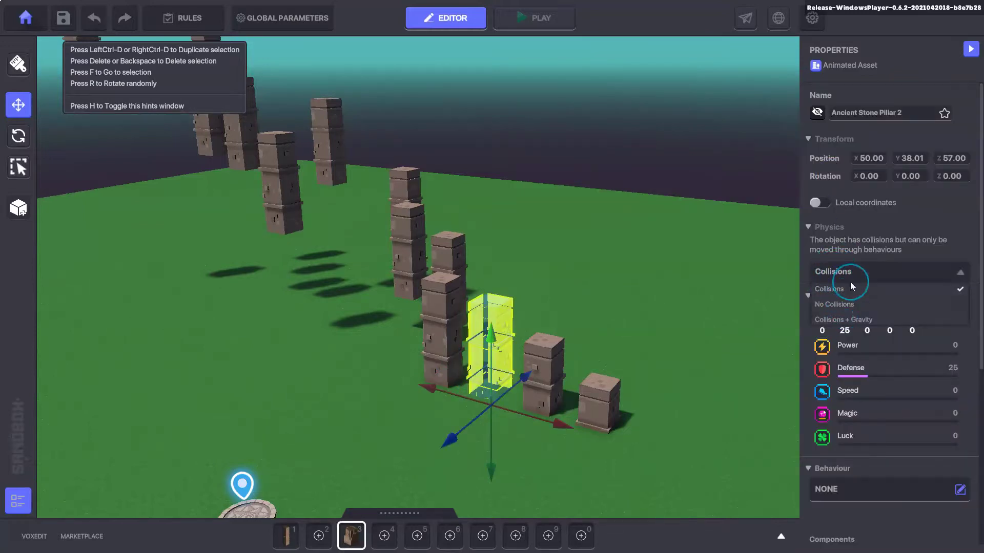
click(878, 204)
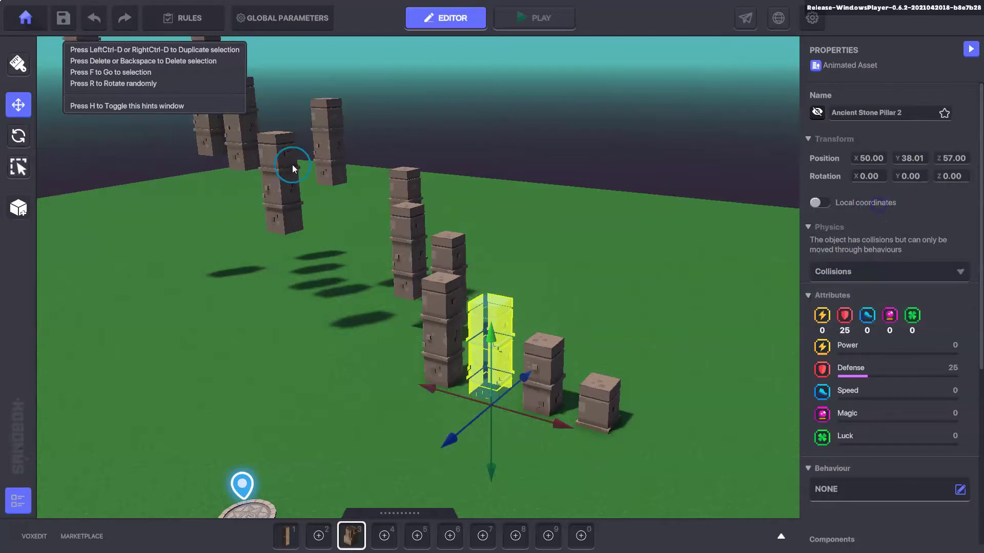
Step: Set the physics of the floating pillar at X 40.00, Z 57.50 to Collisions + Gravity
click(284, 166)
click(850, 273)
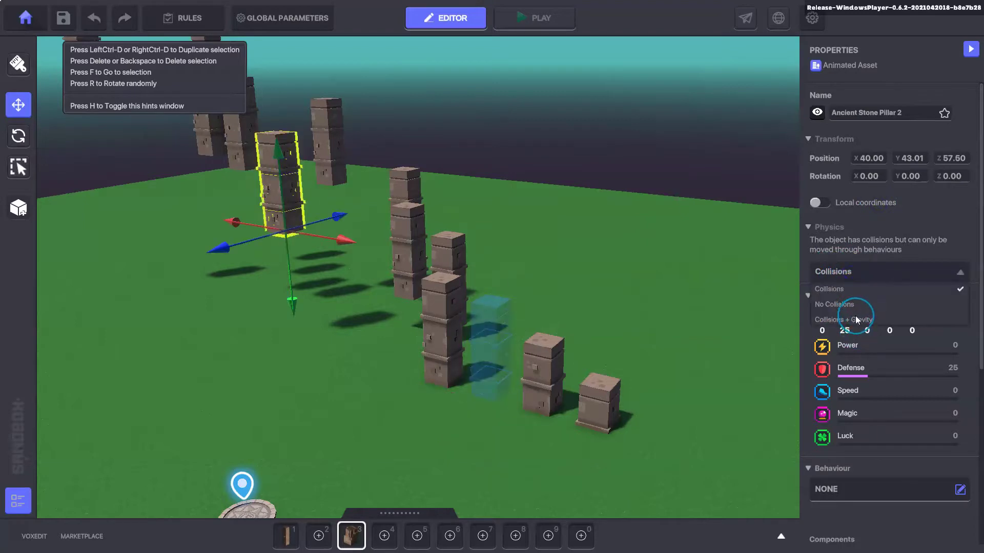
click(856, 318)
Step: Play-test the level by walking the avatar into the gravity-enabled pillar to knock it over, and return to the editor
key(Tab)
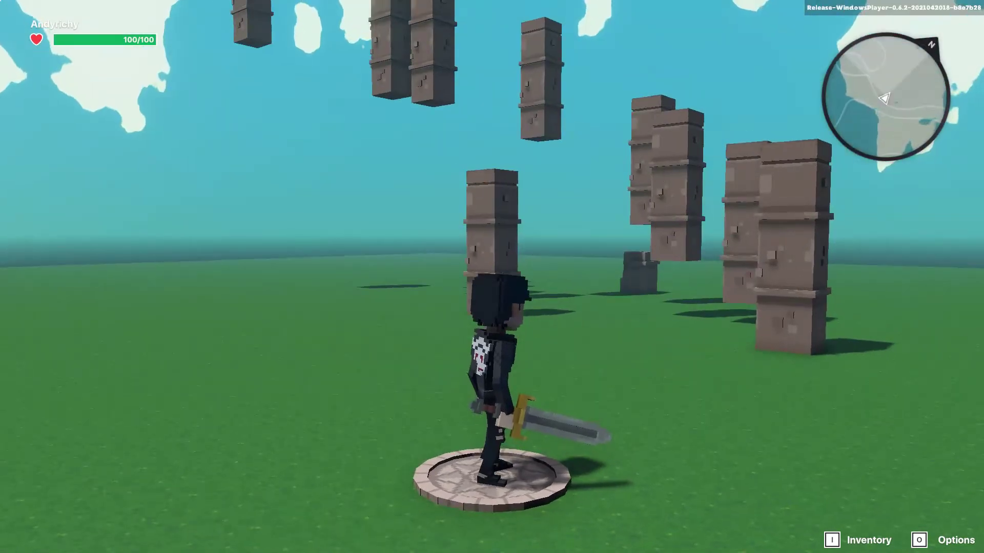
key(Tab)
scroll(696, 415, down, 3)
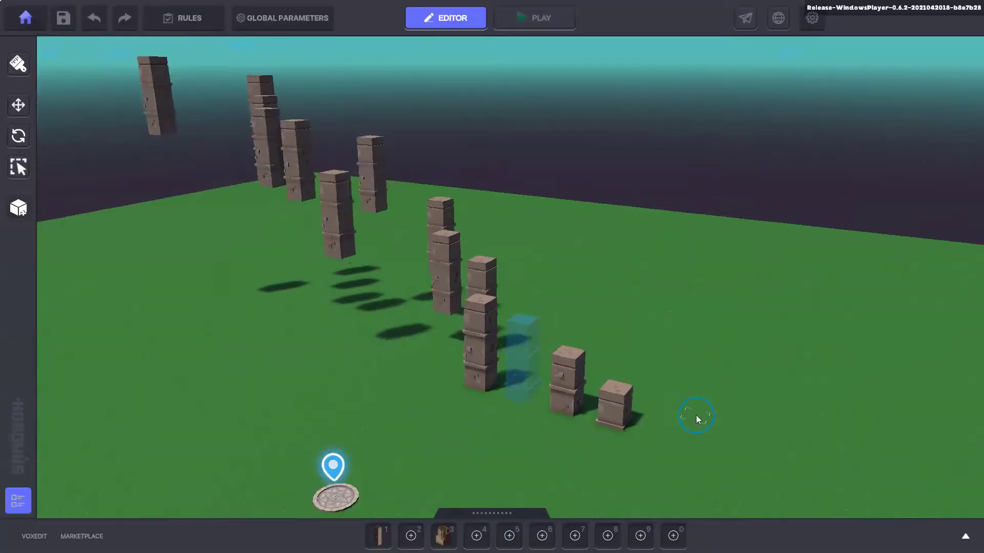
key(Tab)
key(w)
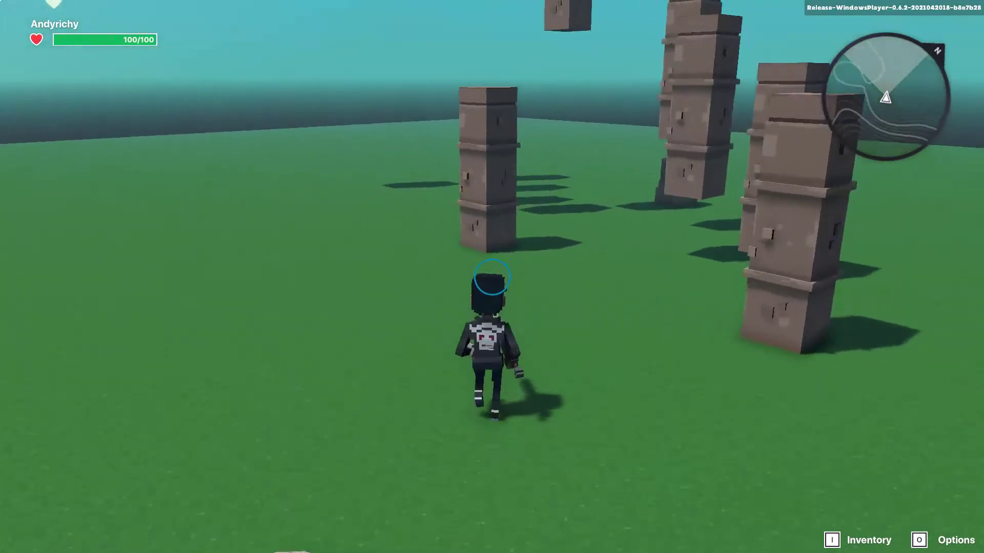
key(w)
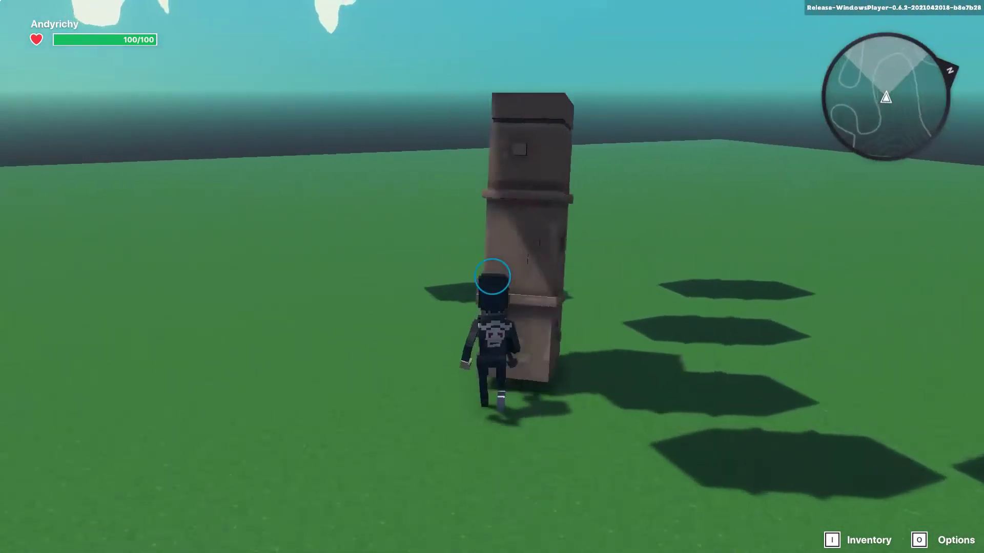
key(w)
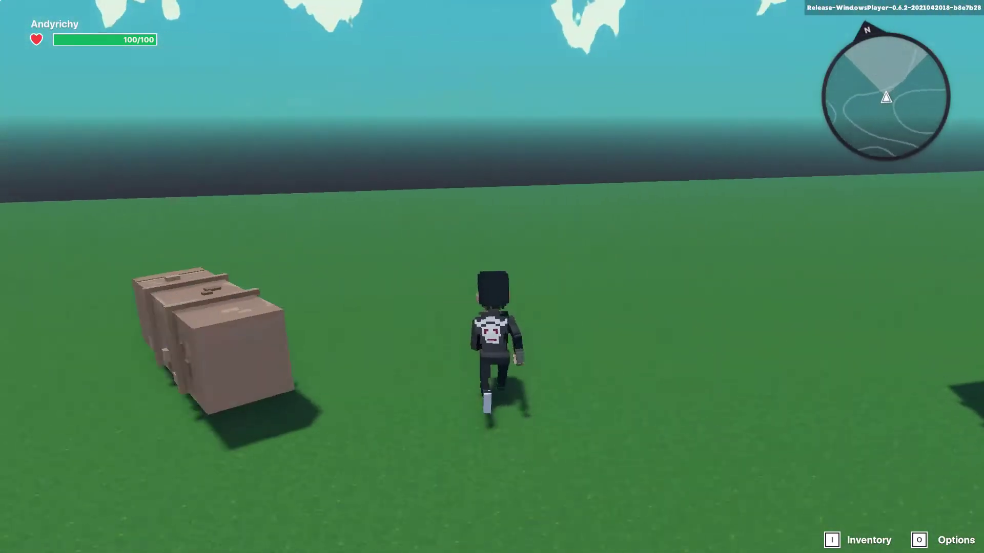
key(Escape)
scroll(508, 339, down, 2)
right_drag(508, 340, 374, 268)
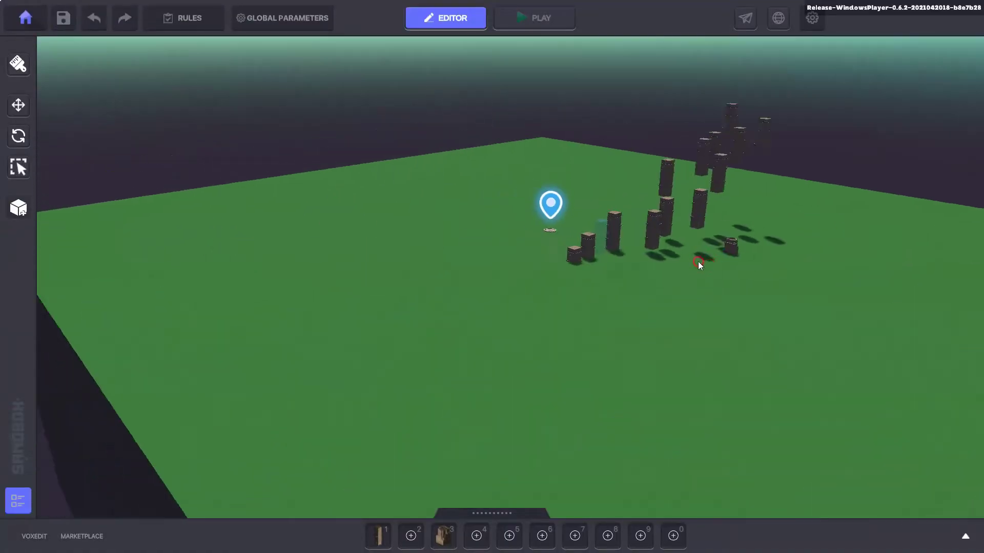